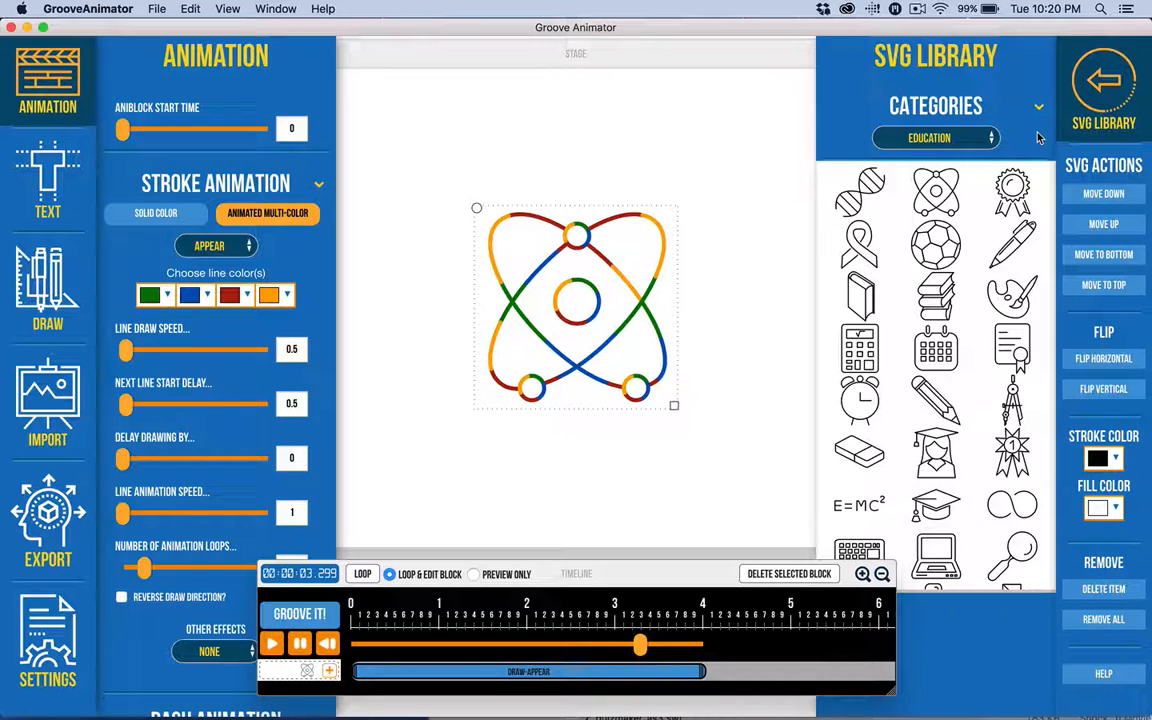
Close the SVG library and scrub the timeline to review the atom's draw-appear animation
click(1106, 83)
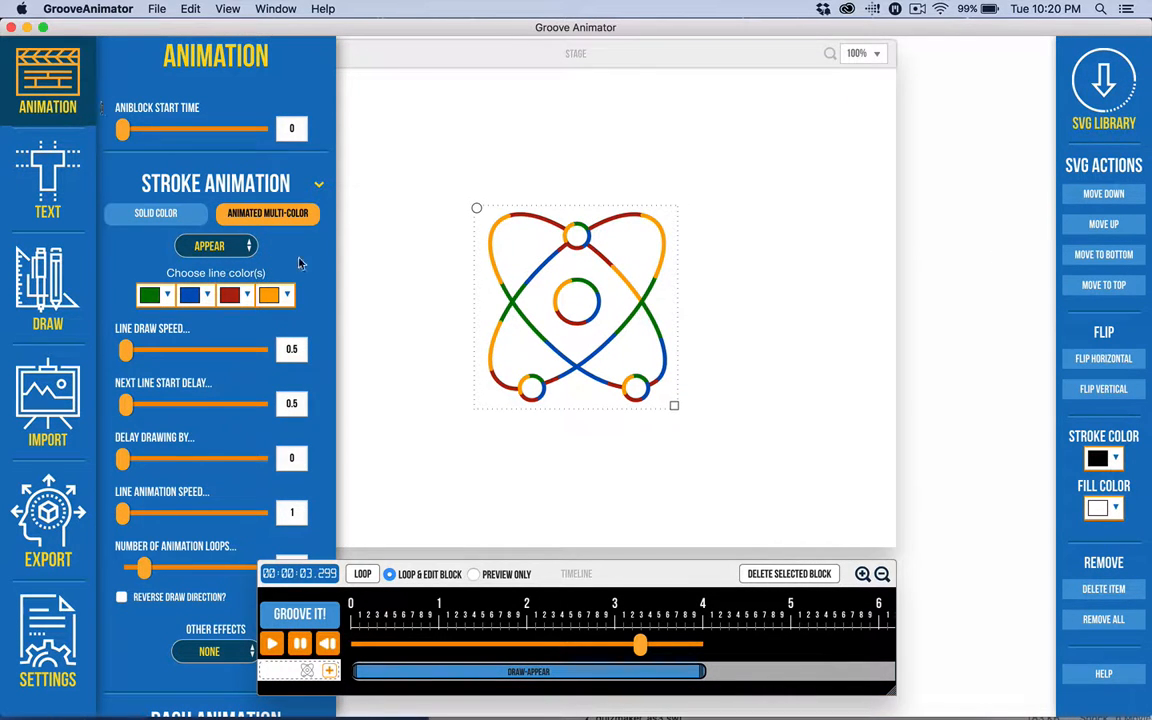
mouse_move(642, 649)
mouse_down()
mouse_move(398, 633)
mouse_move(718, 637)
mouse_up()
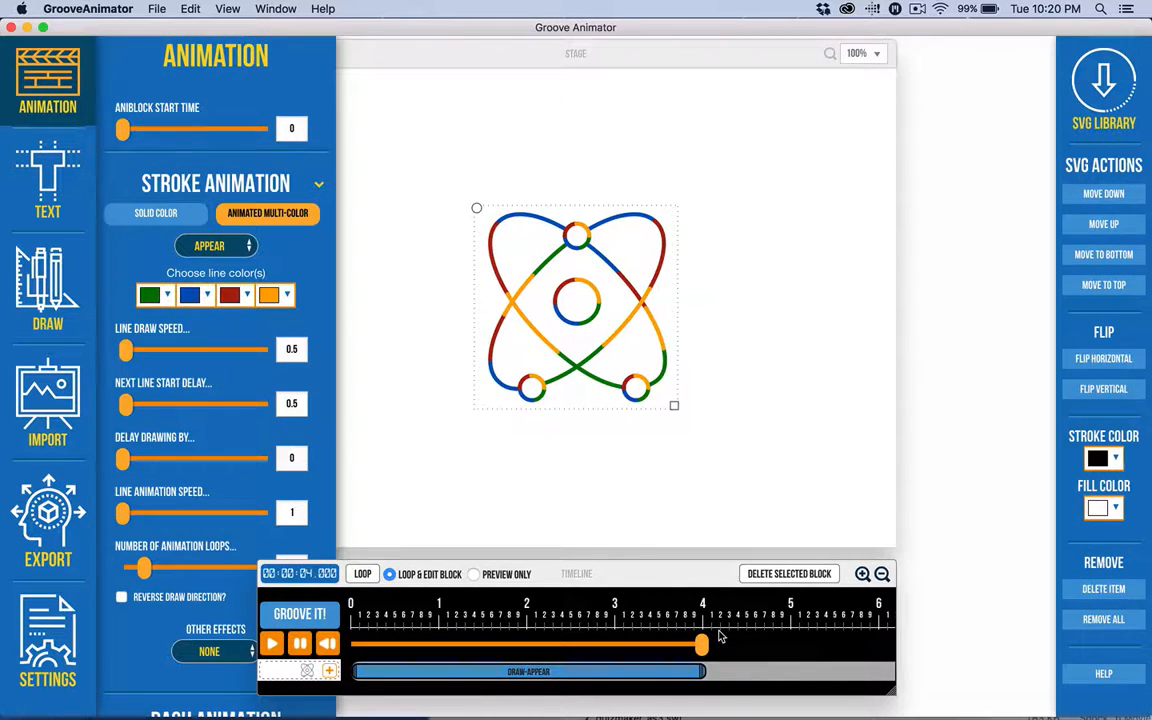
mouse_move(718, 637)
mouse_down()
mouse_move(533, 668)
mouse_move(668, 672)
mouse_move(664, 648)
mouse_move(497, 650)
mouse_move(727, 648)
mouse_up()
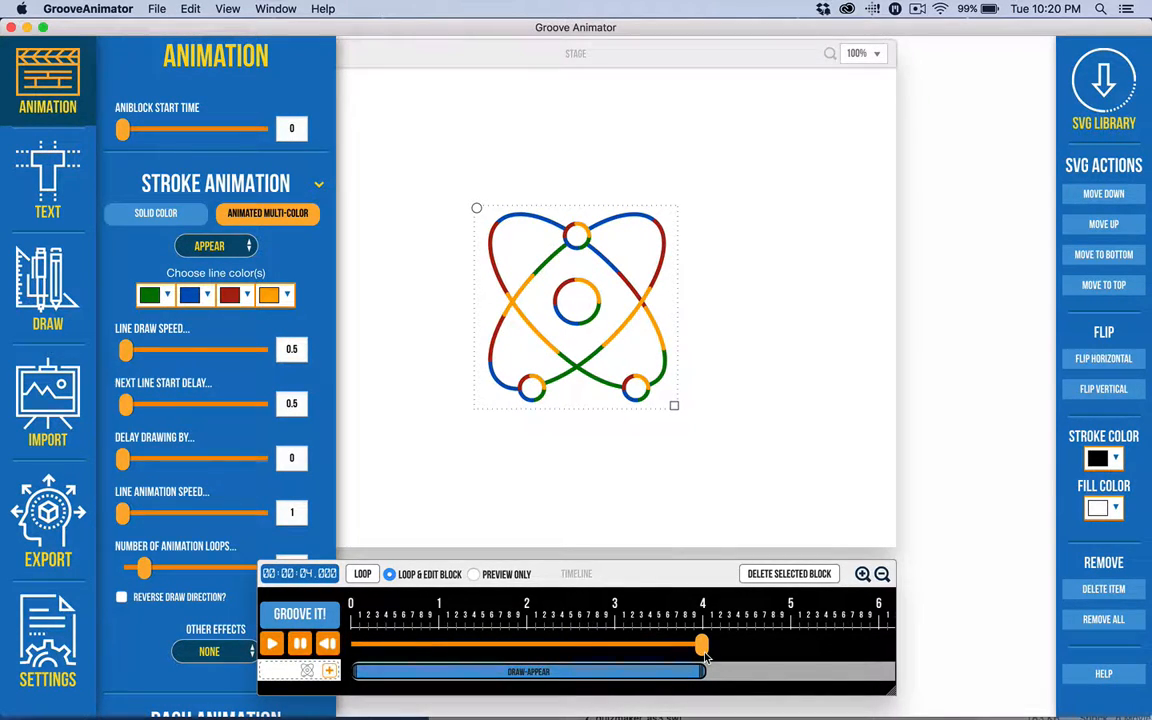
drag(701, 647, 435, 647)
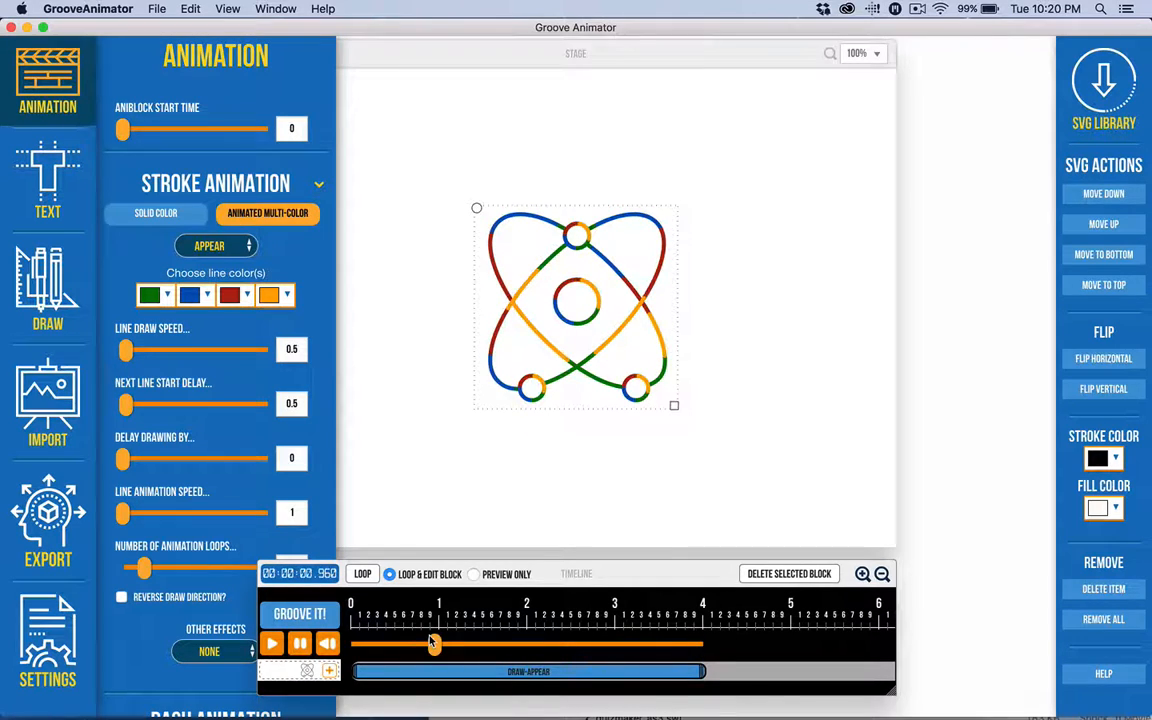
Add an empty animation block to the atom's track, expand the Fade settings and collapse the Stroke Animation settings
click(330, 671)
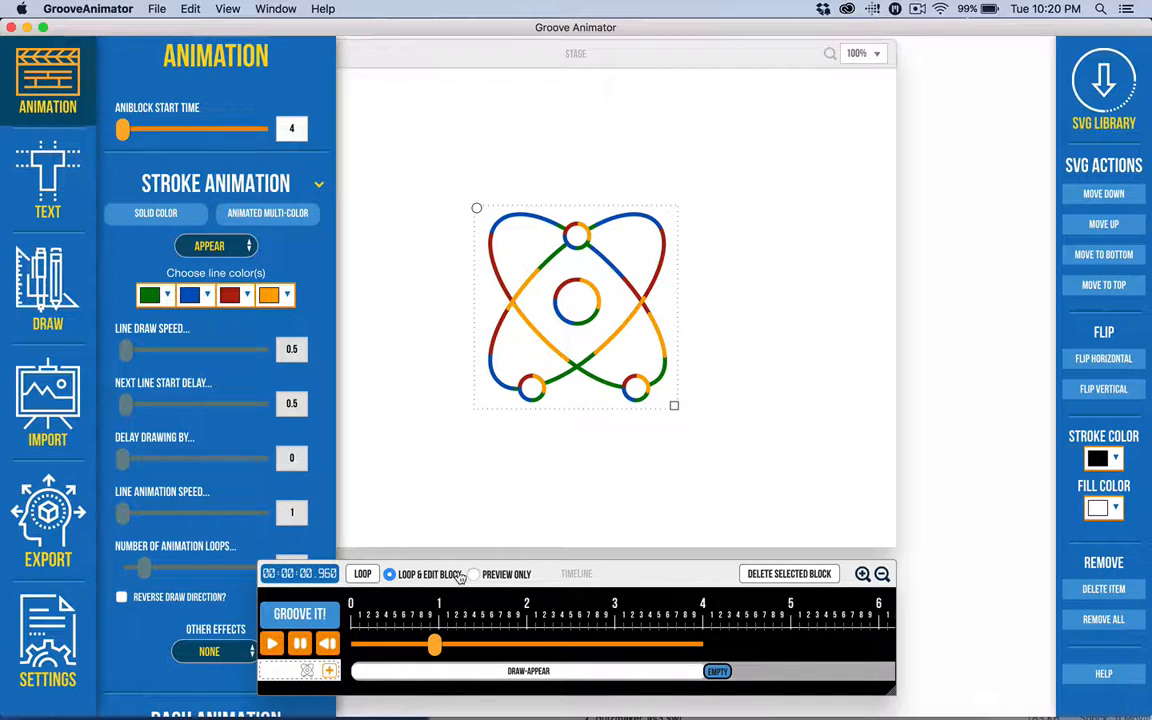
scroll(218, 480, down, 6)
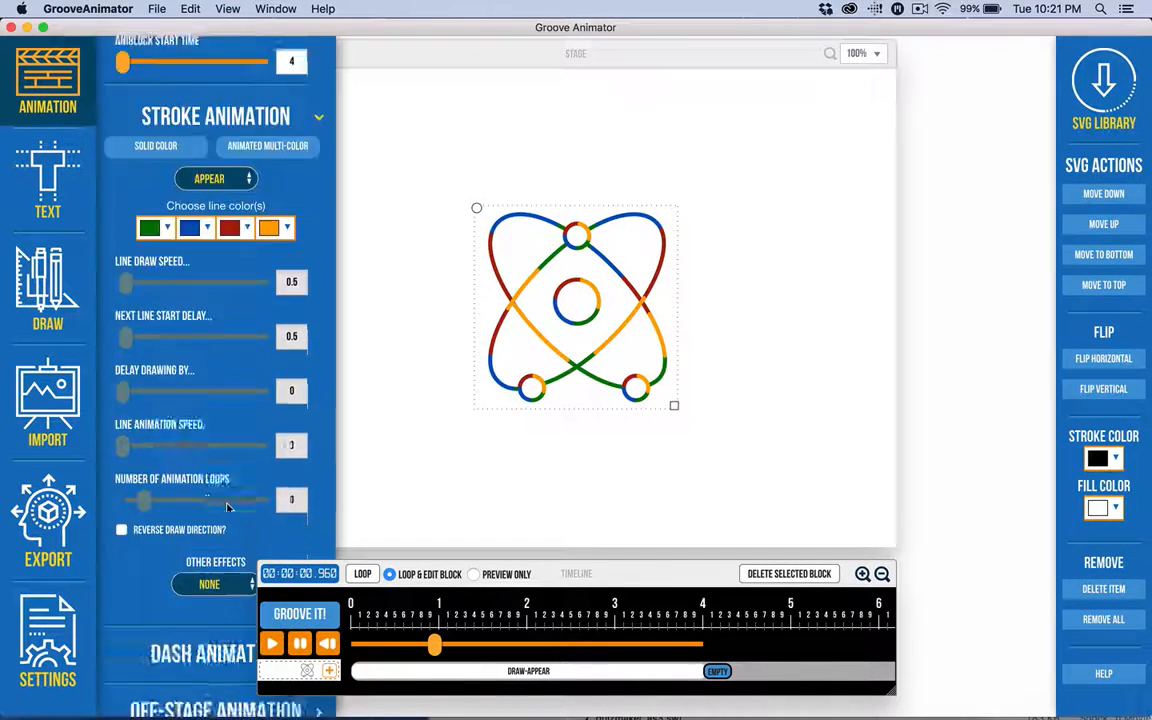
click(203, 580)
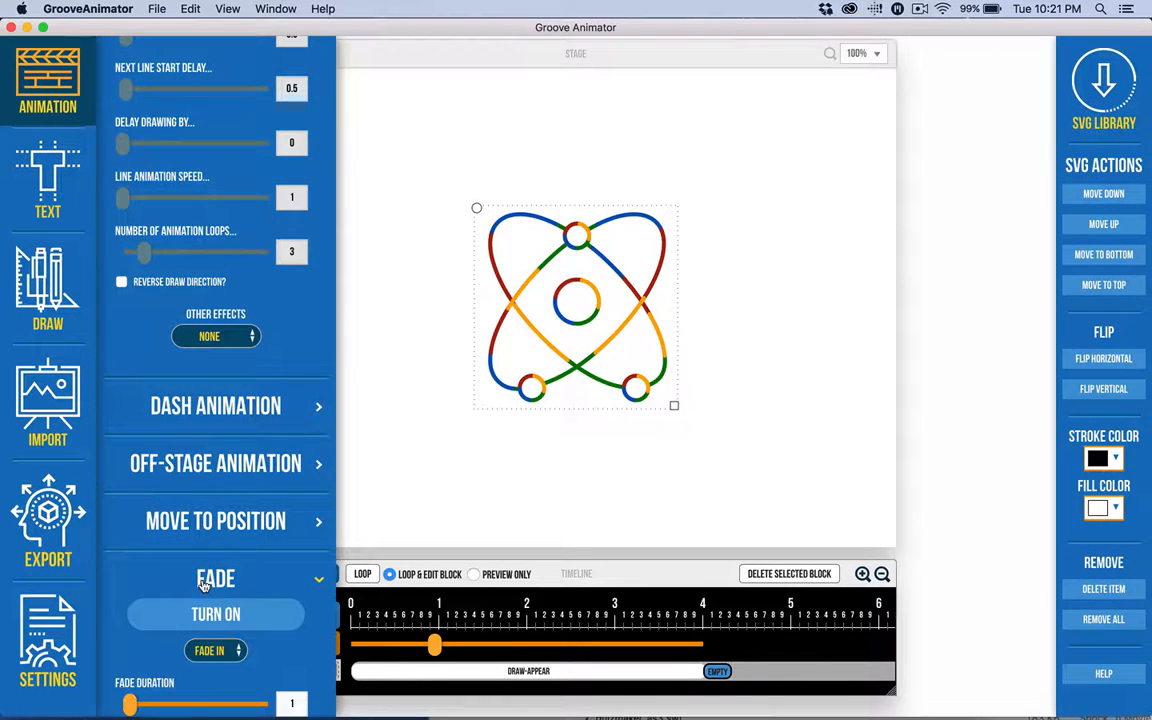
scroll(225, 460, down, 5)
scroll(220, 420, up, 11)
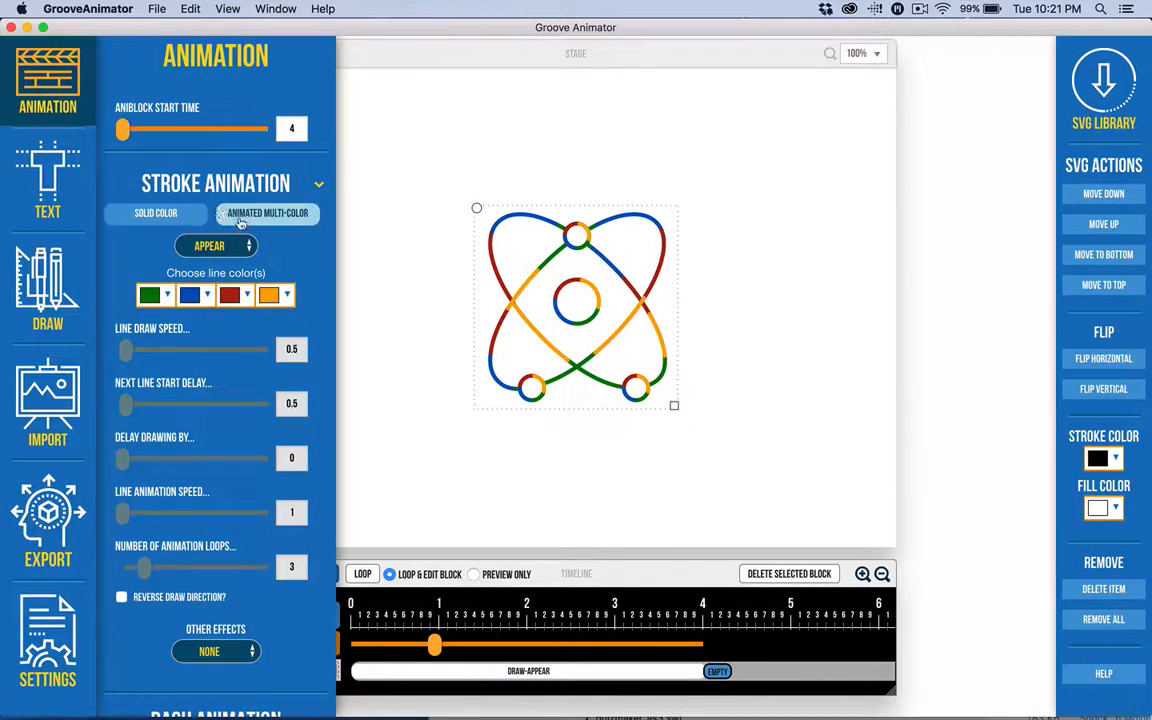
click(285, 180)
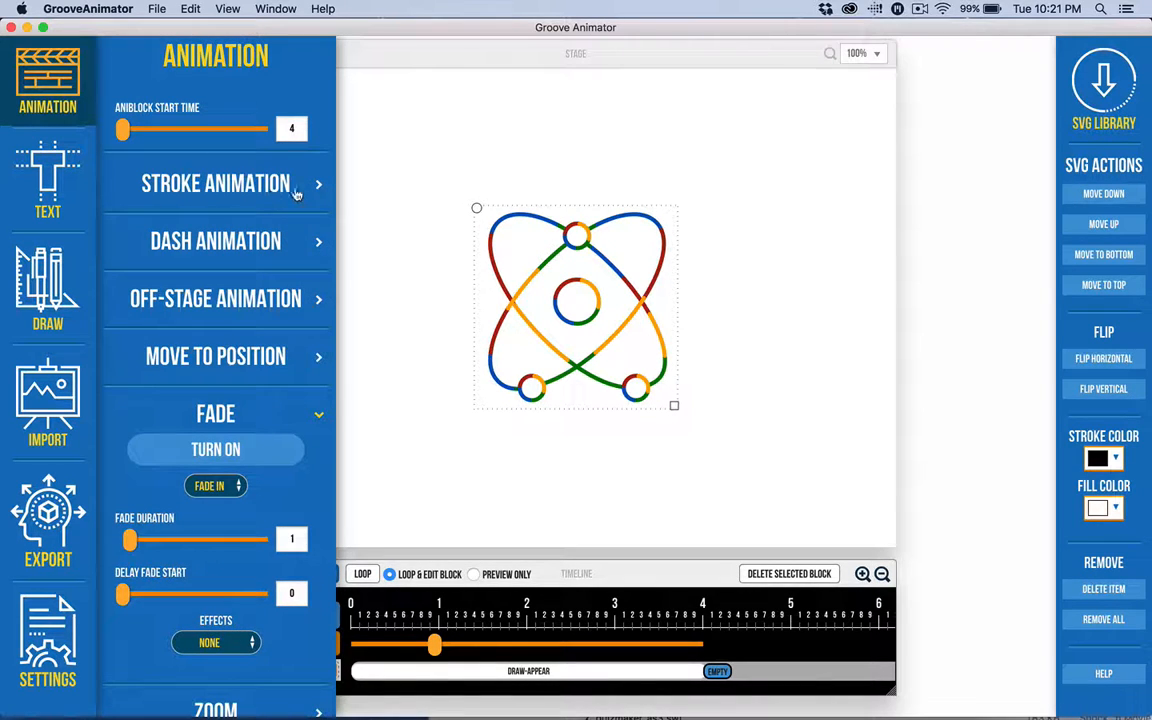
double_click(288, 186)
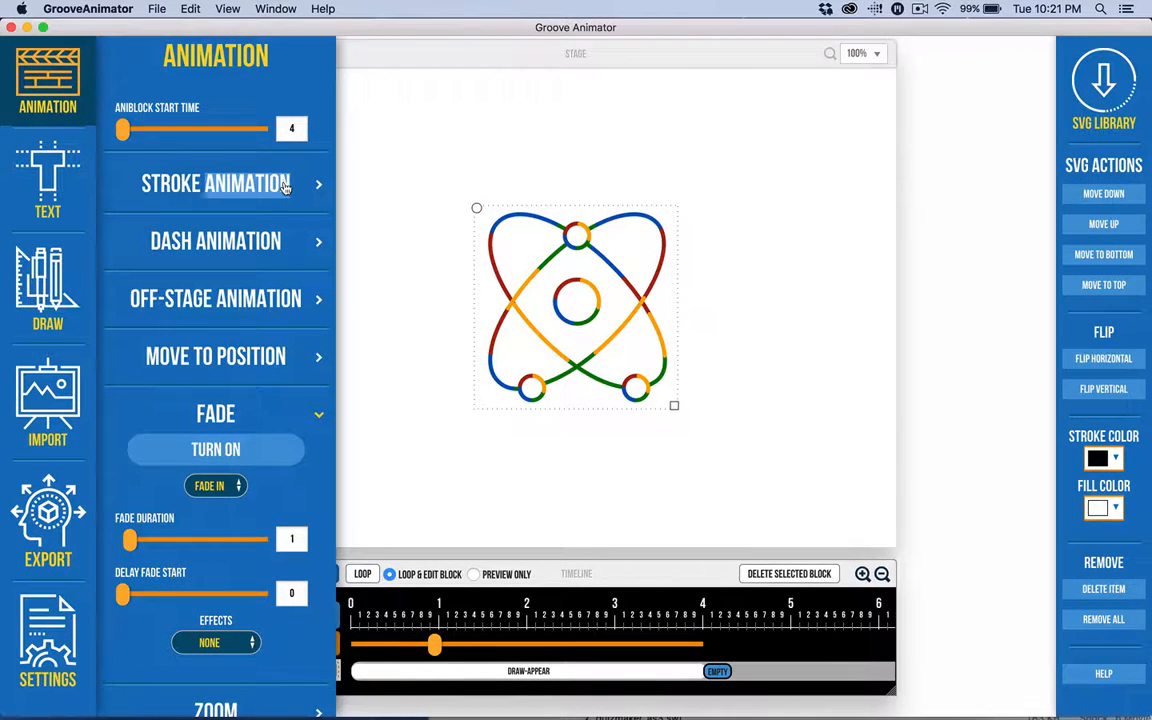
click(190, 172)
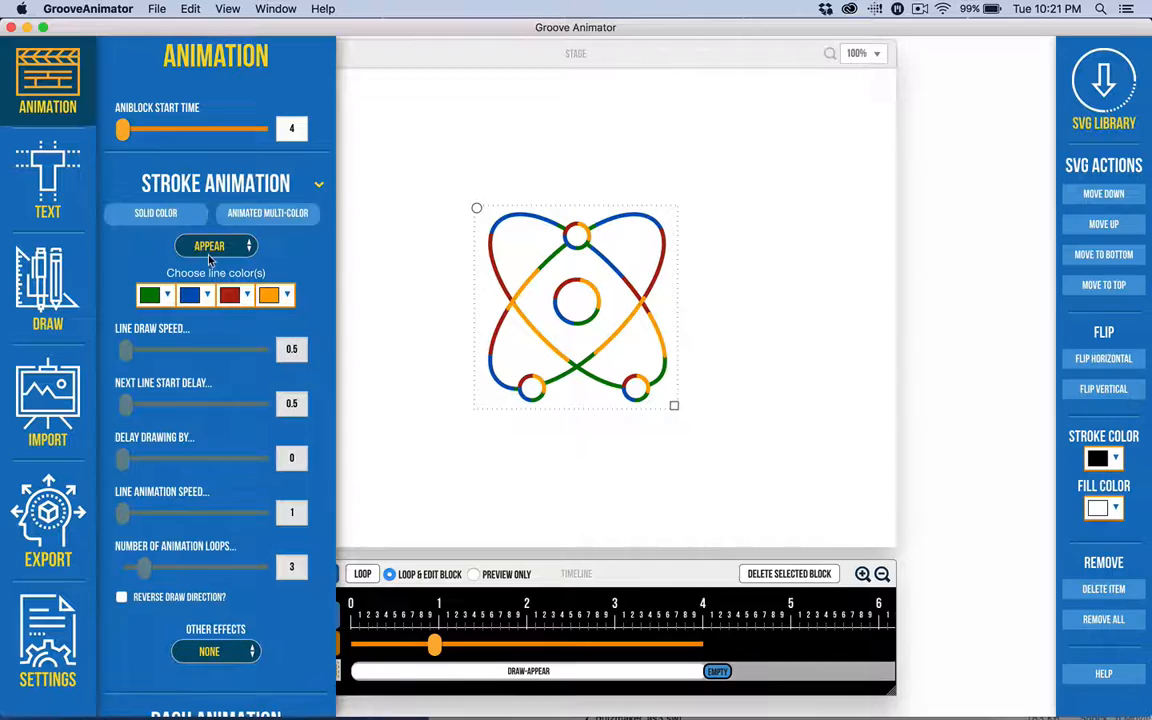
click(323, 181)
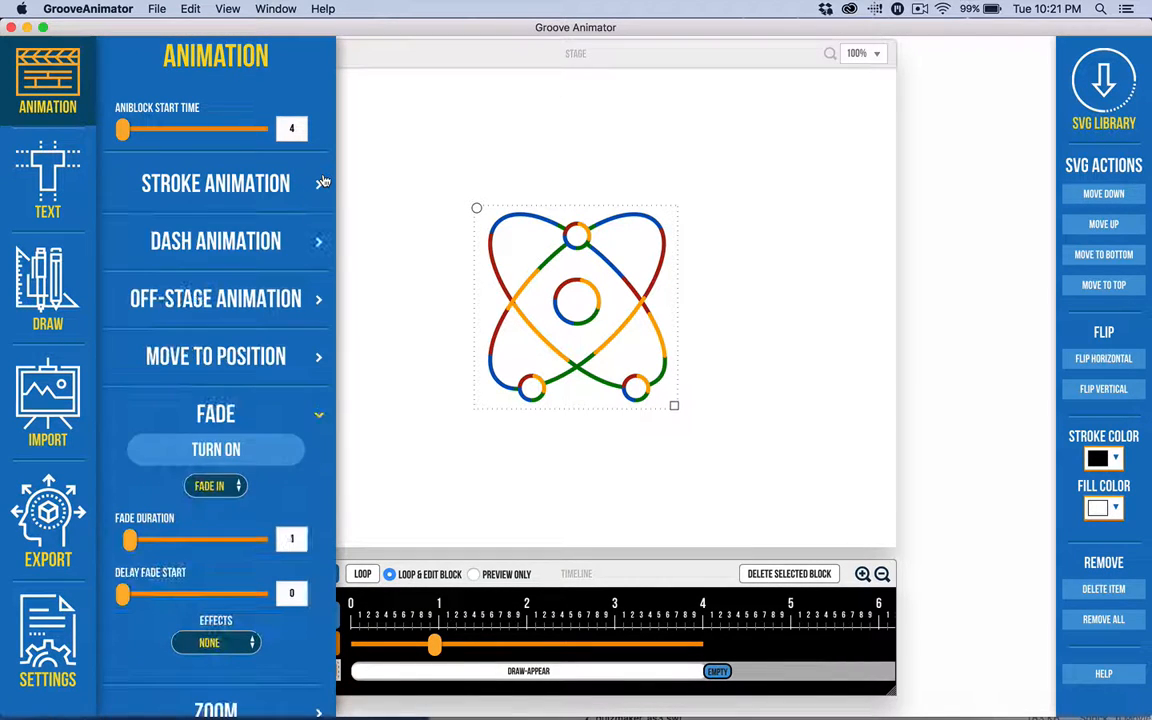
Set the new block's fade type to Fade Out and turn the fade on
click(212, 486)
click(225, 485)
click(217, 459)
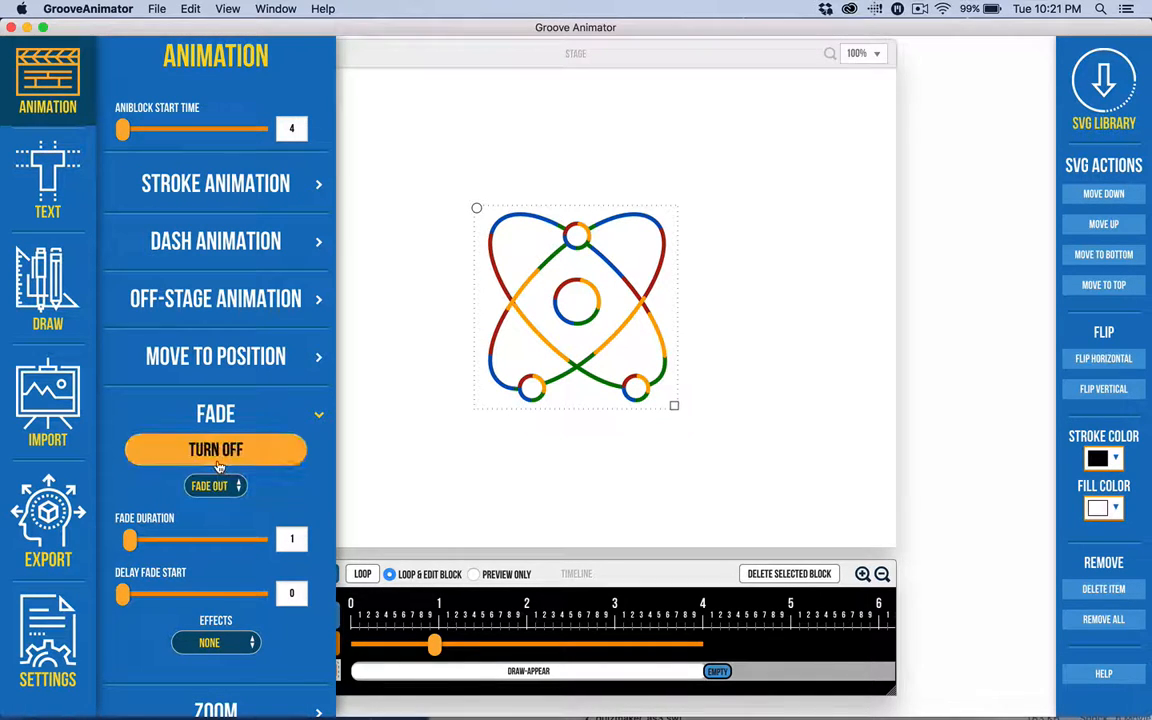
Generate the animation with Groove It, scrub through the timeline and play it to preview the fade-out
mouse_move(676, 581)
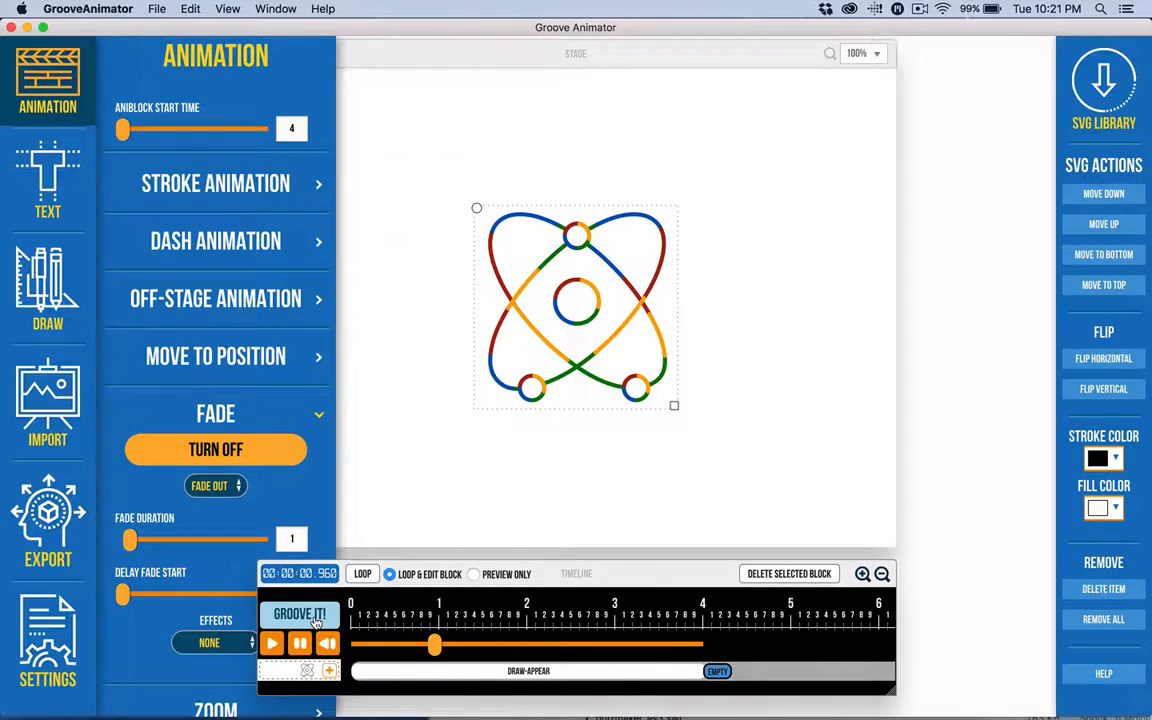
click(316, 622)
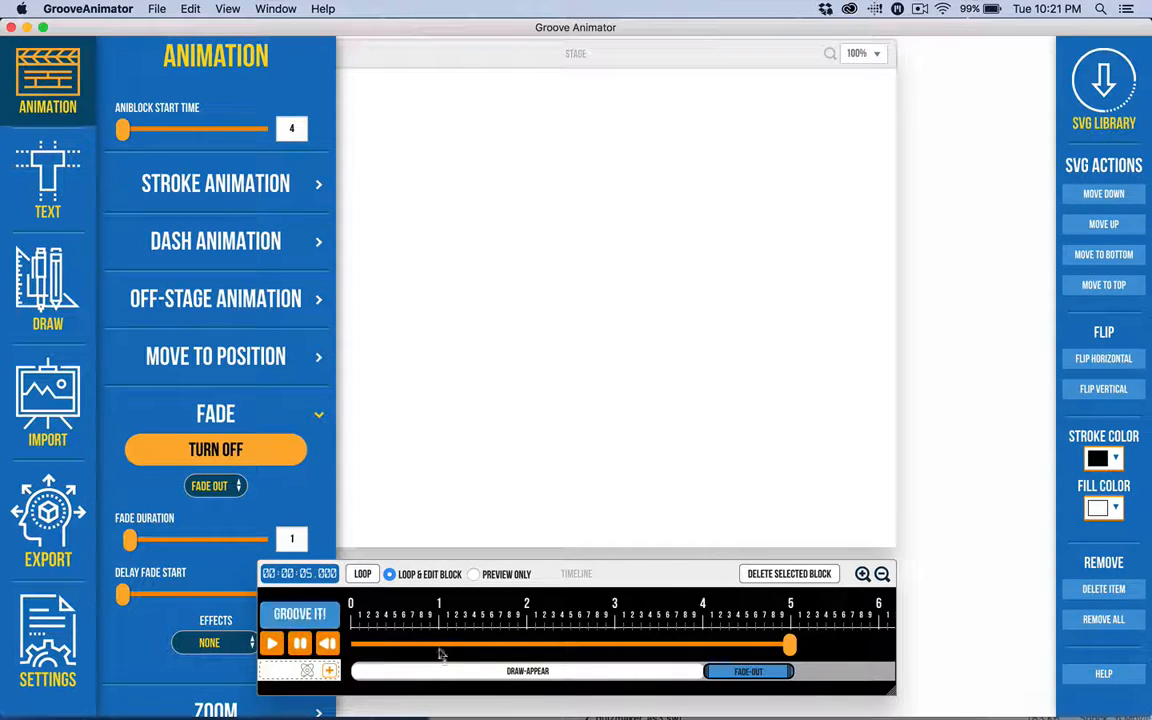
drag(620, 645, 607, 648)
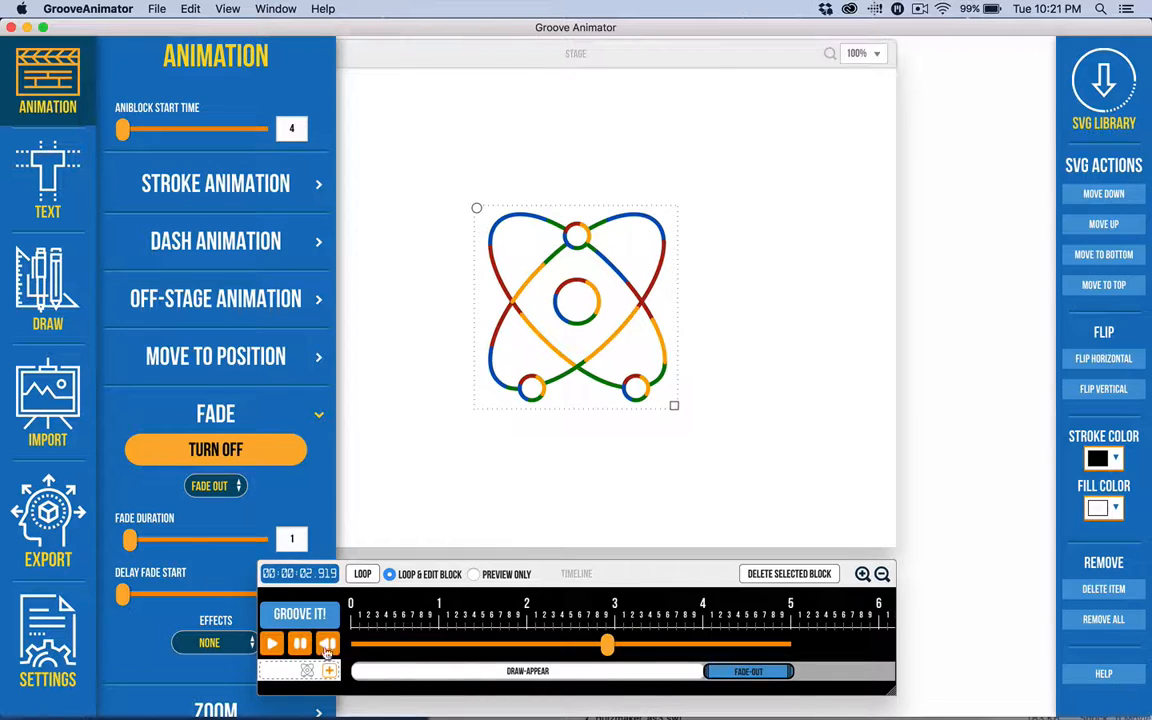
click(272, 643)
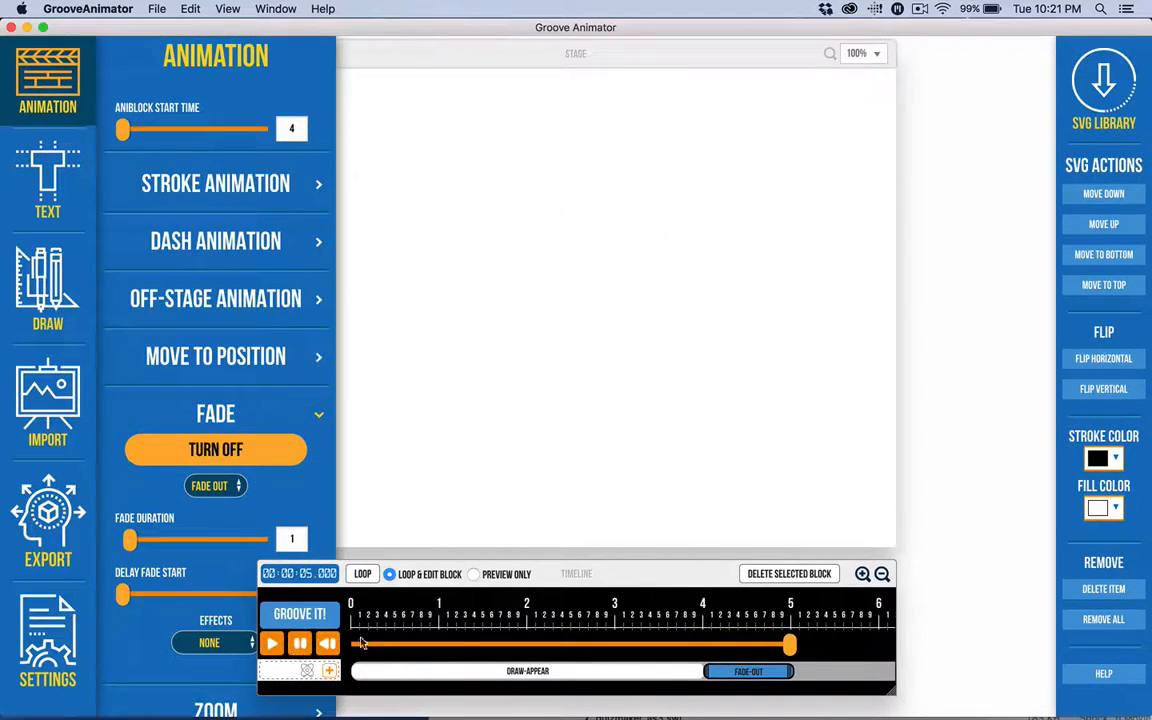
Shift the fade-out block earlier so it overlaps the draw-appear block, starting at 2.87 and then at 2.5 seconds, and preview the overlap
drag(769, 671, 669, 671)
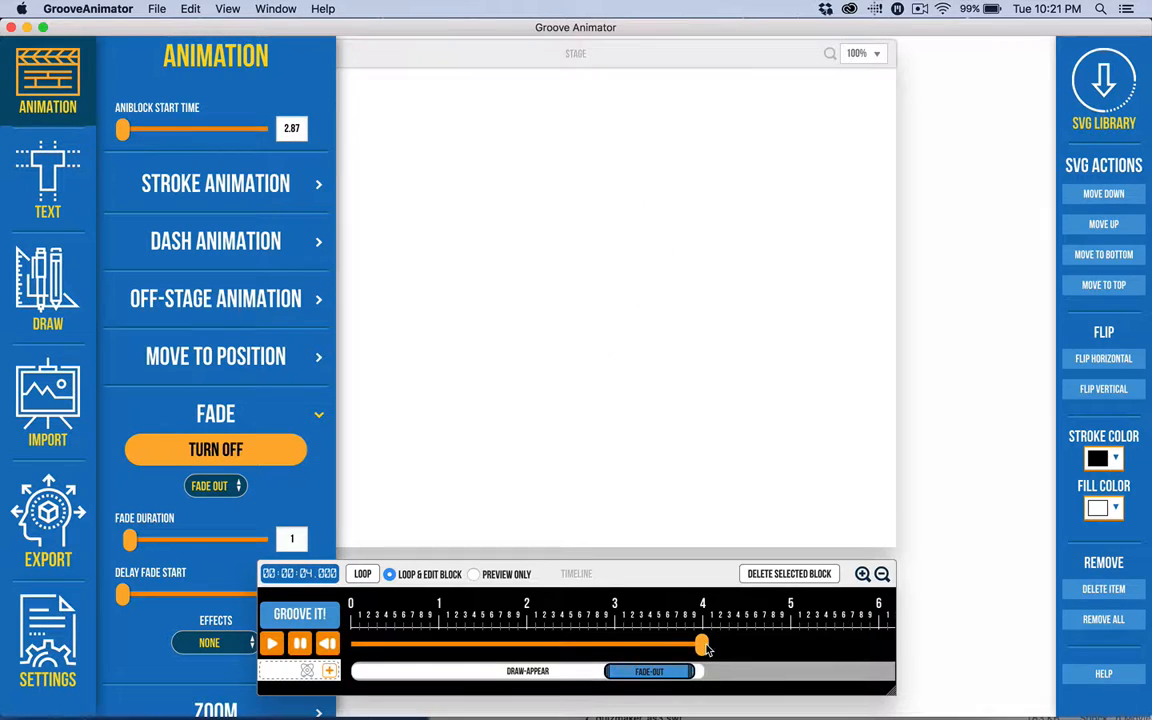
drag(706, 648, 672, 668)
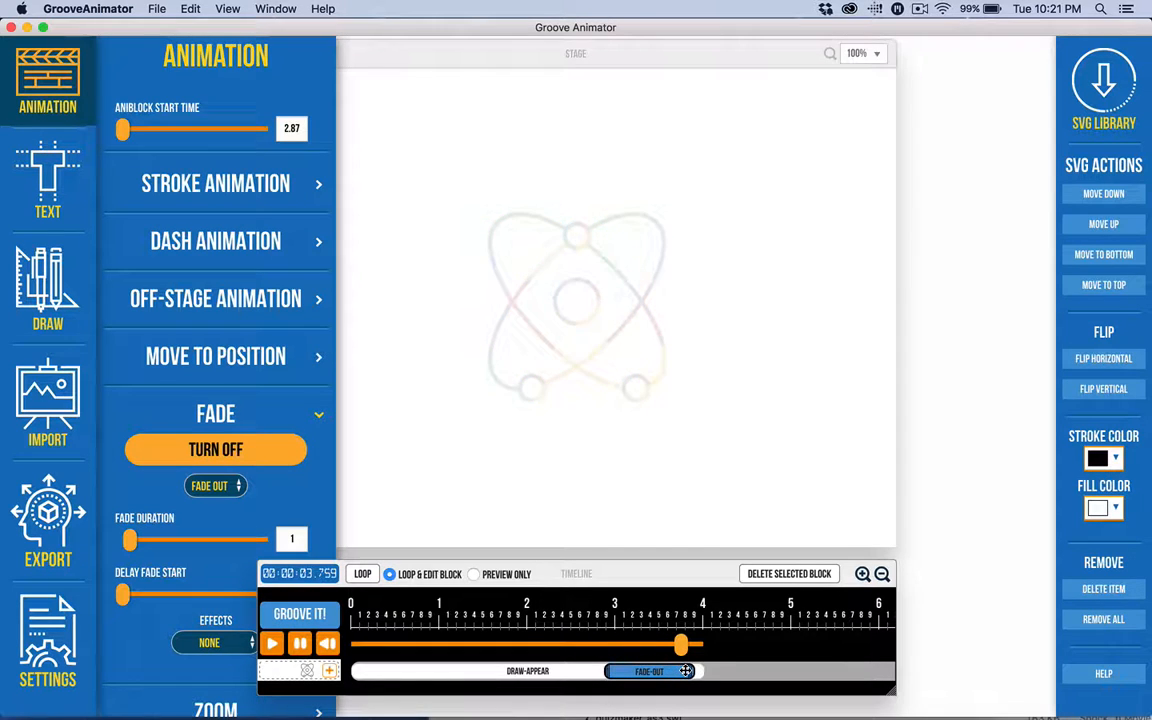
drag(679, 673, 646, 673)
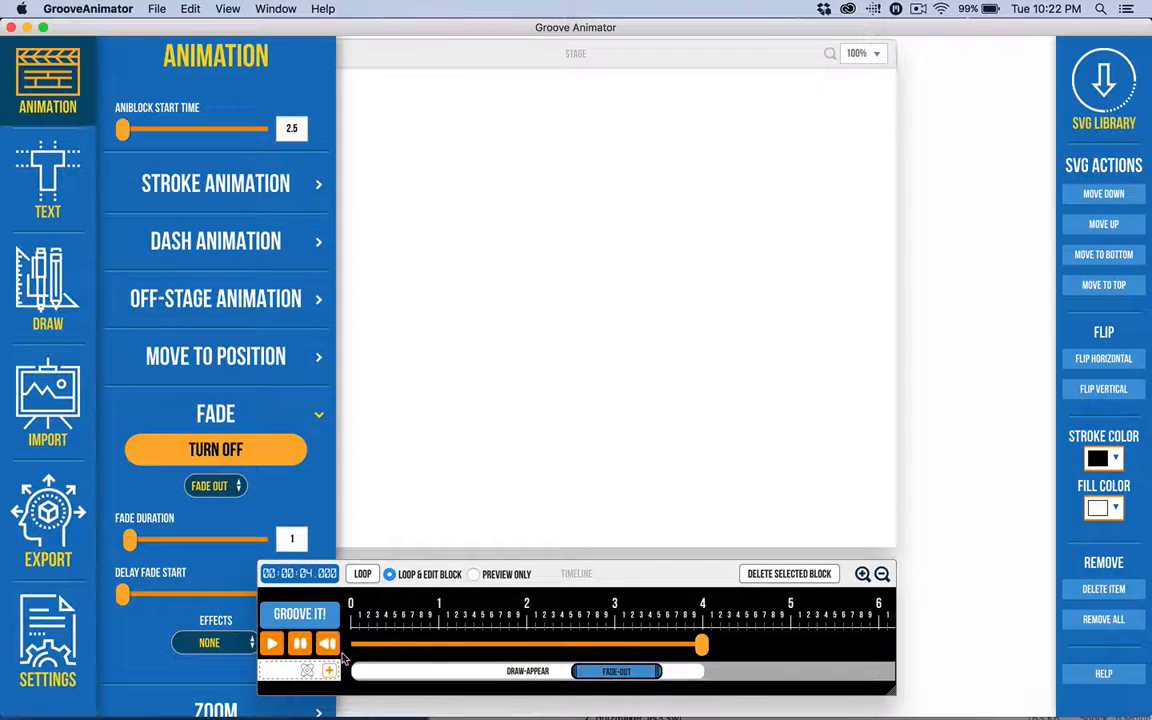
Move the fade-out block to start at 4.01 seconds, after the draw-appear block, and place the playhead at about 2.87 seconds
drag(613, 688, 746, 690)
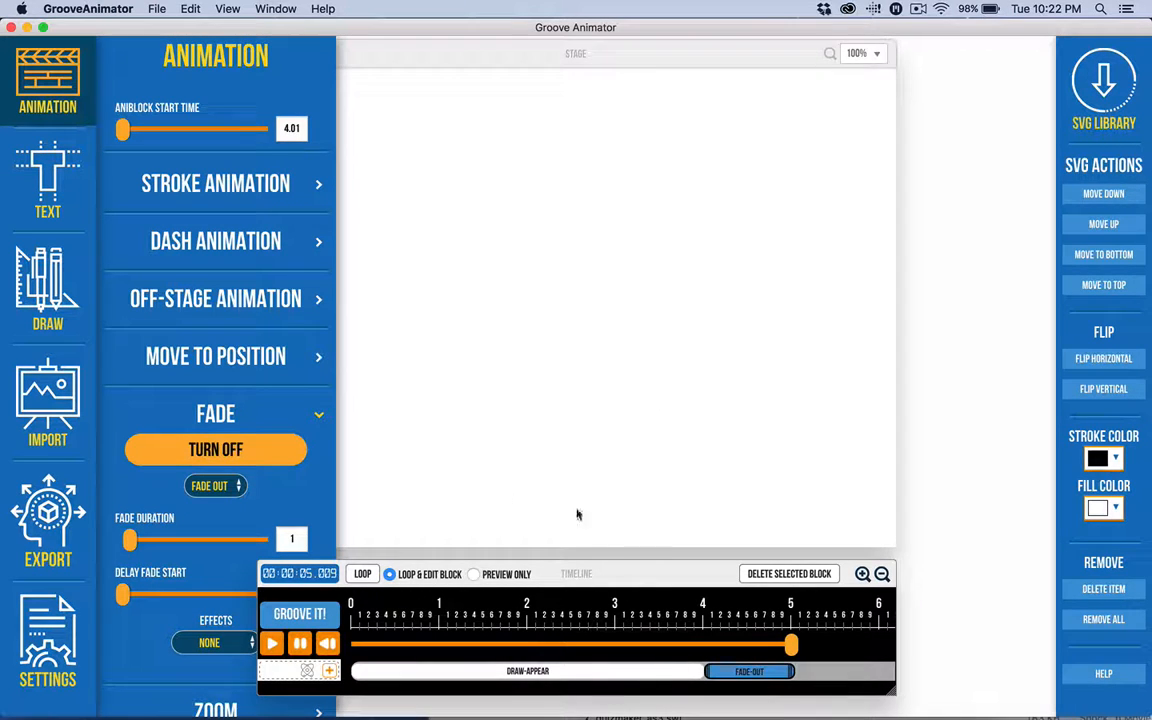
click(602, 645)
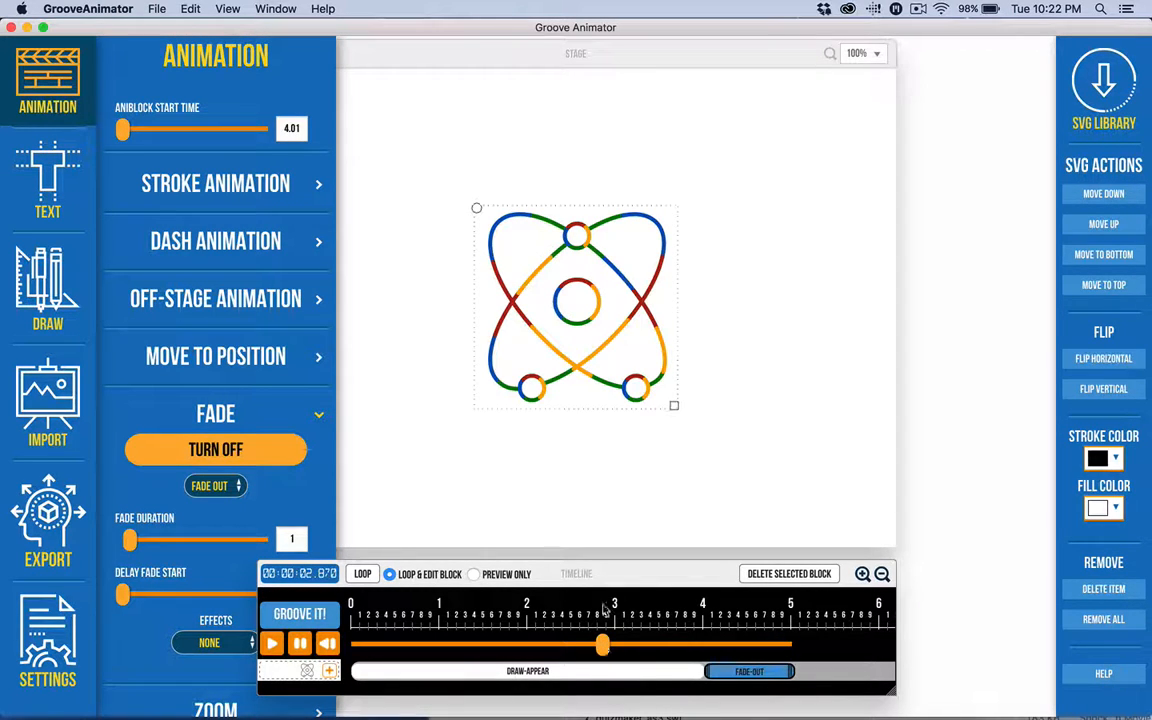
Reposition the atom in the stage's upper-left area, slightly in from the corner, and move the playhead to about 4.35 seconds
click(62, 101)
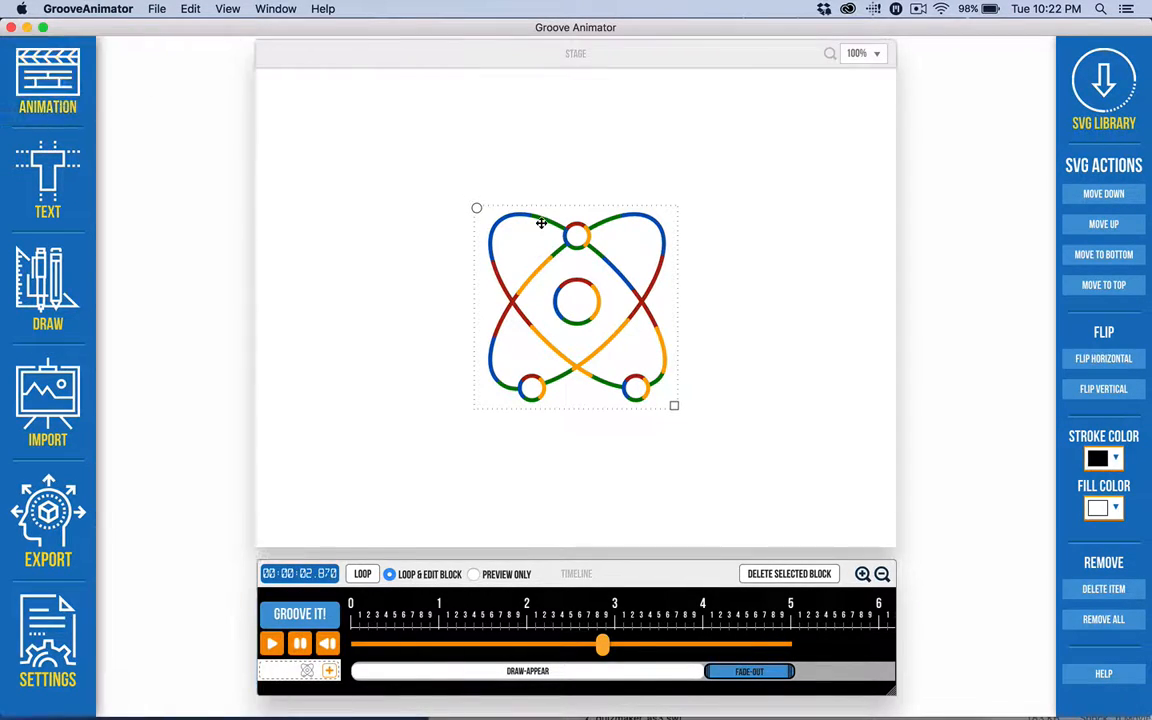
drag(593, 284, 401, 218)
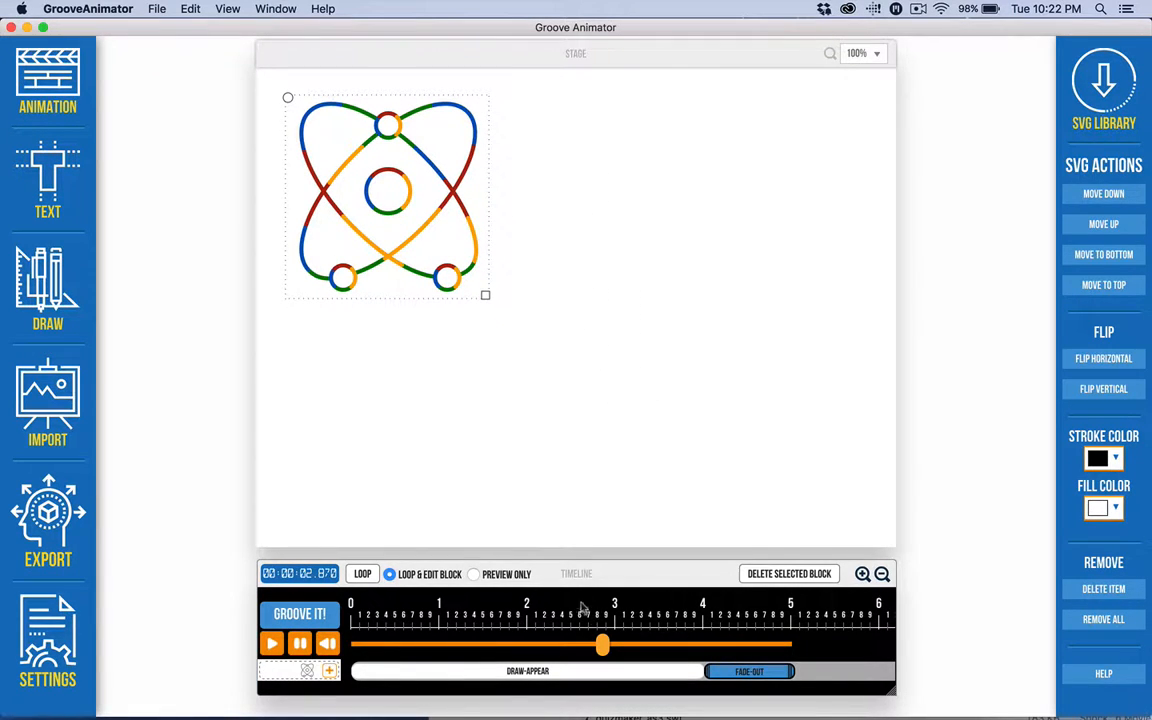
drag(590, 637, 758, 642)
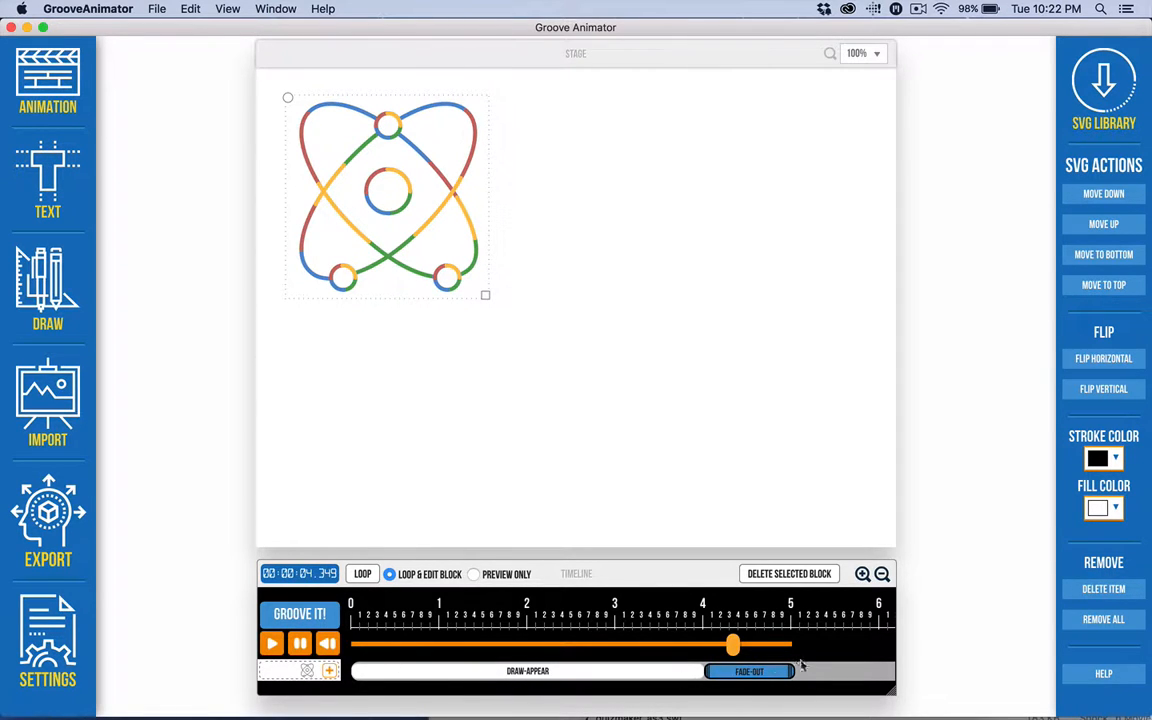
drag(410, 261, 373, 206)
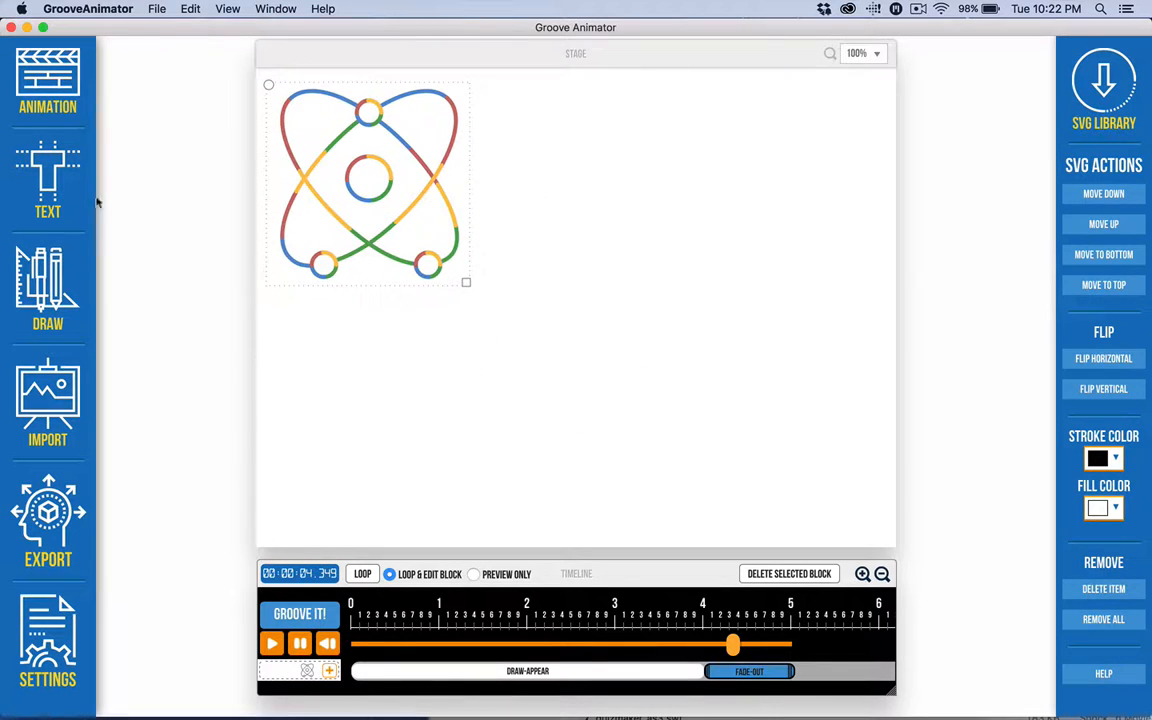
click(48, 100)
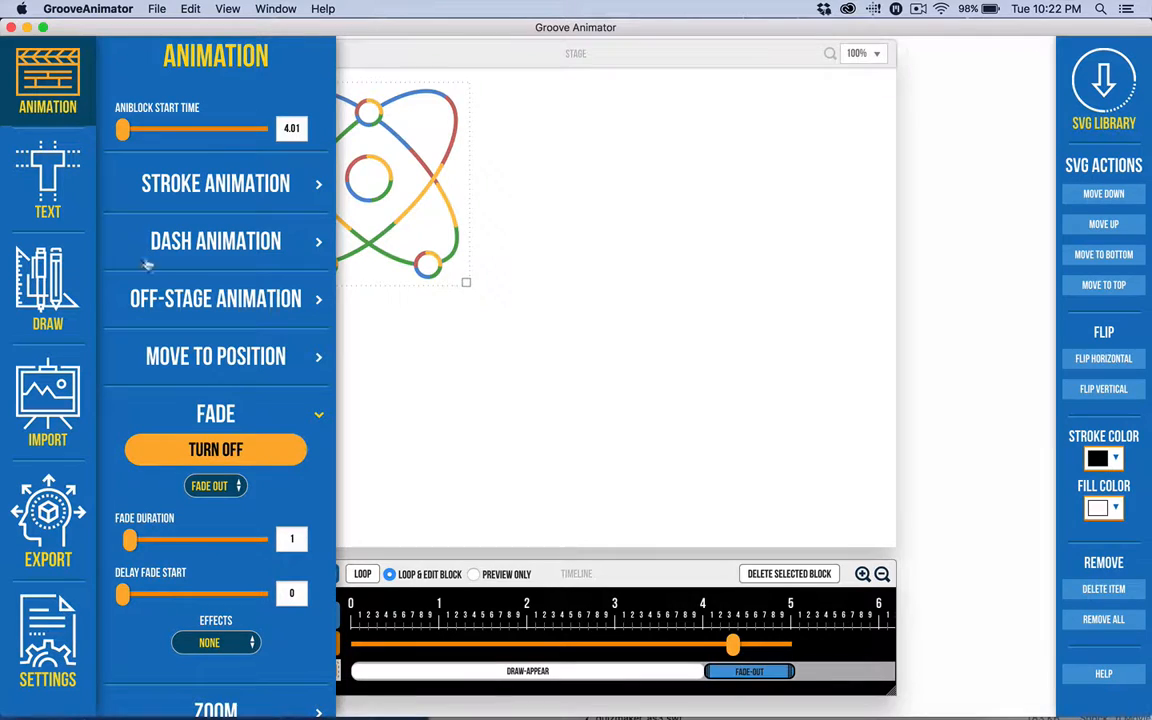
click(45, 68)
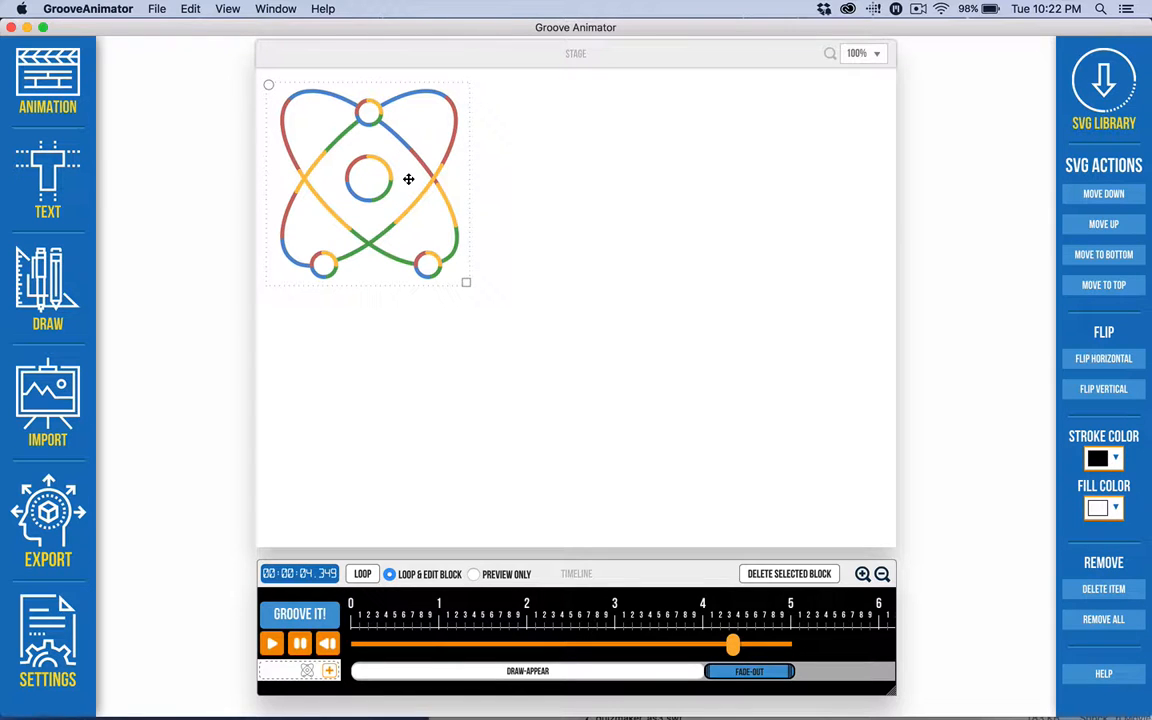
drag(412, 208, 443, 253)
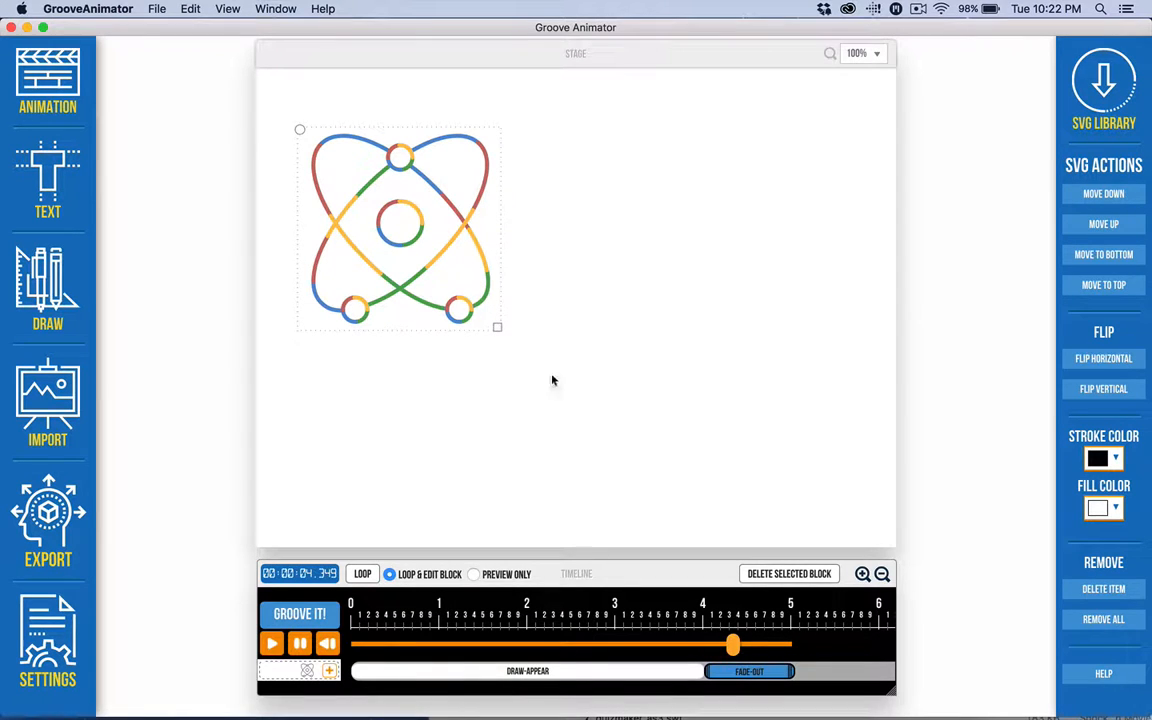
Insert the DNA helix from the SVG library's Education category and place it to the right of the atom
click(1068, 118)
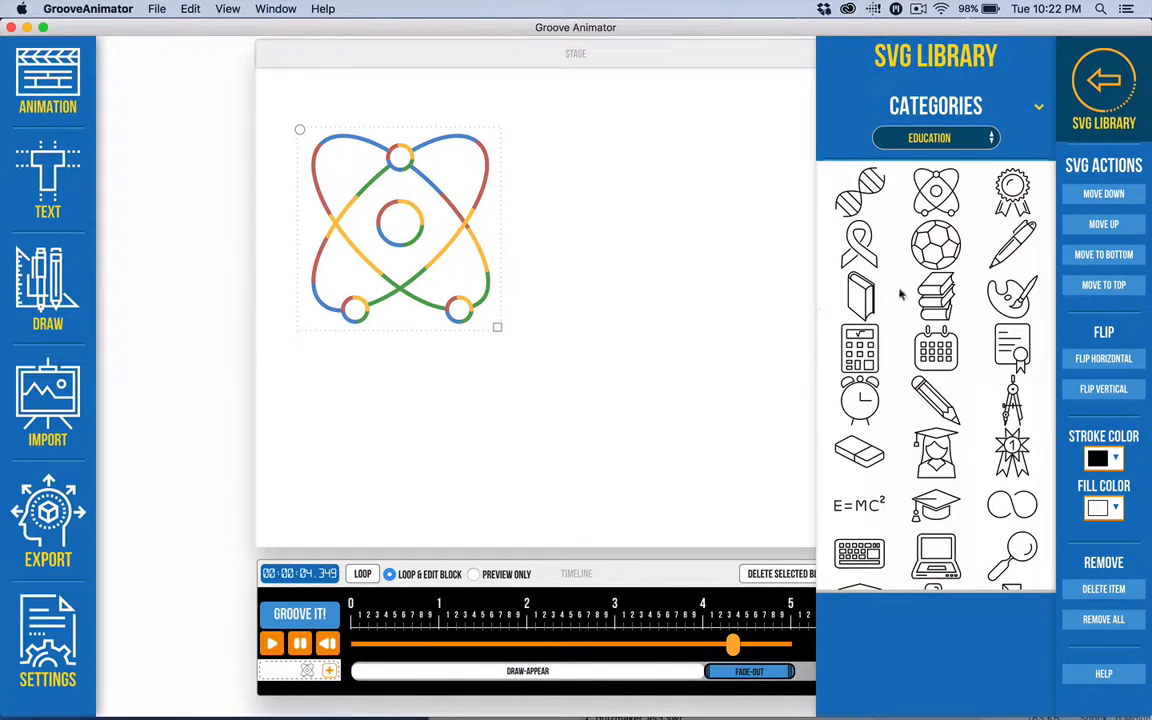
click(858, 200)
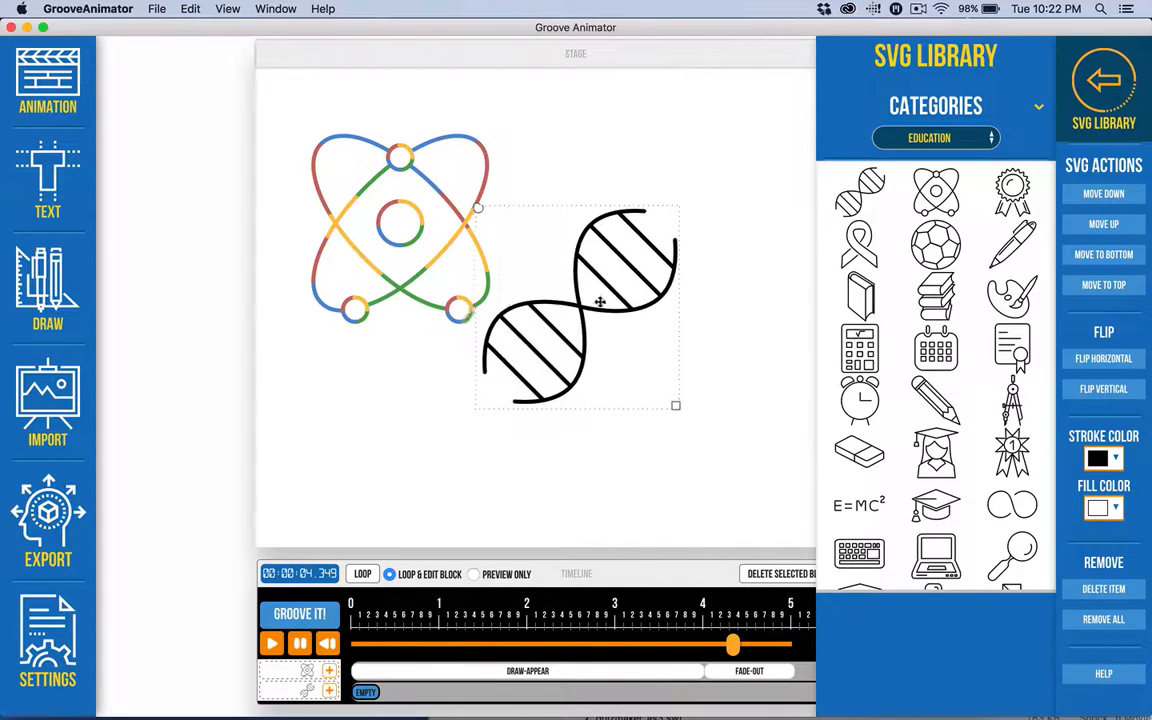
drag(599, 301, 653, 228)
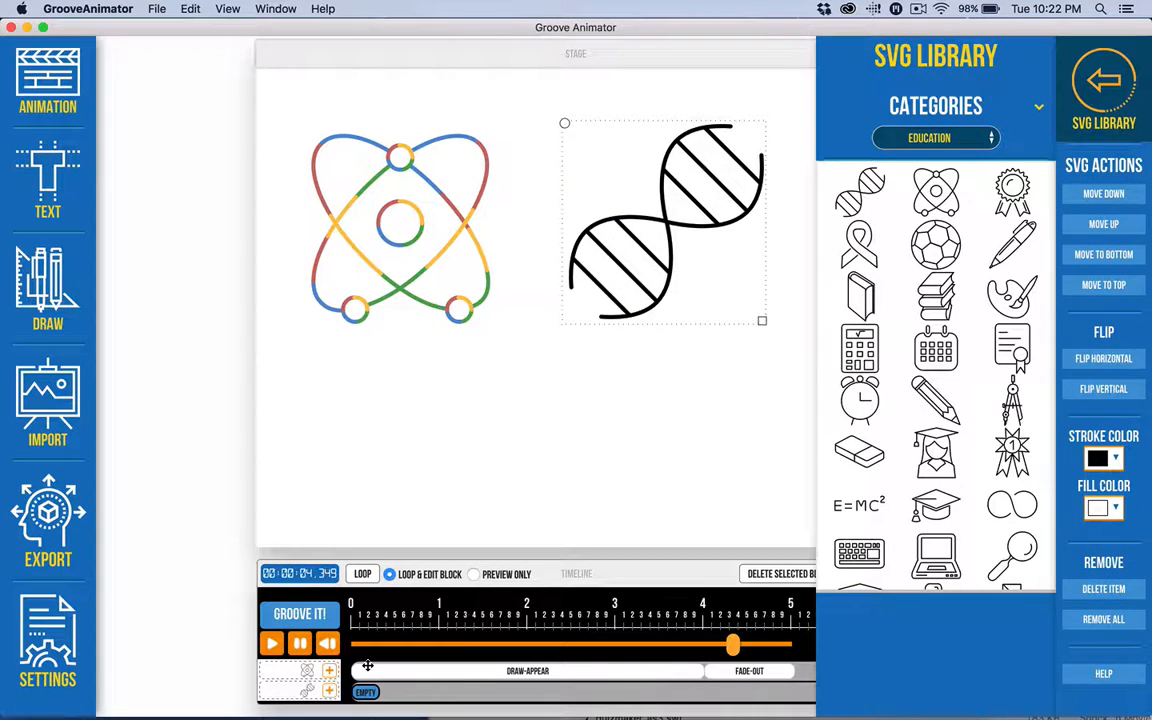
Set the first line color of the DNA helix's stroke animation to the dark red #830d06
click(47, 78)
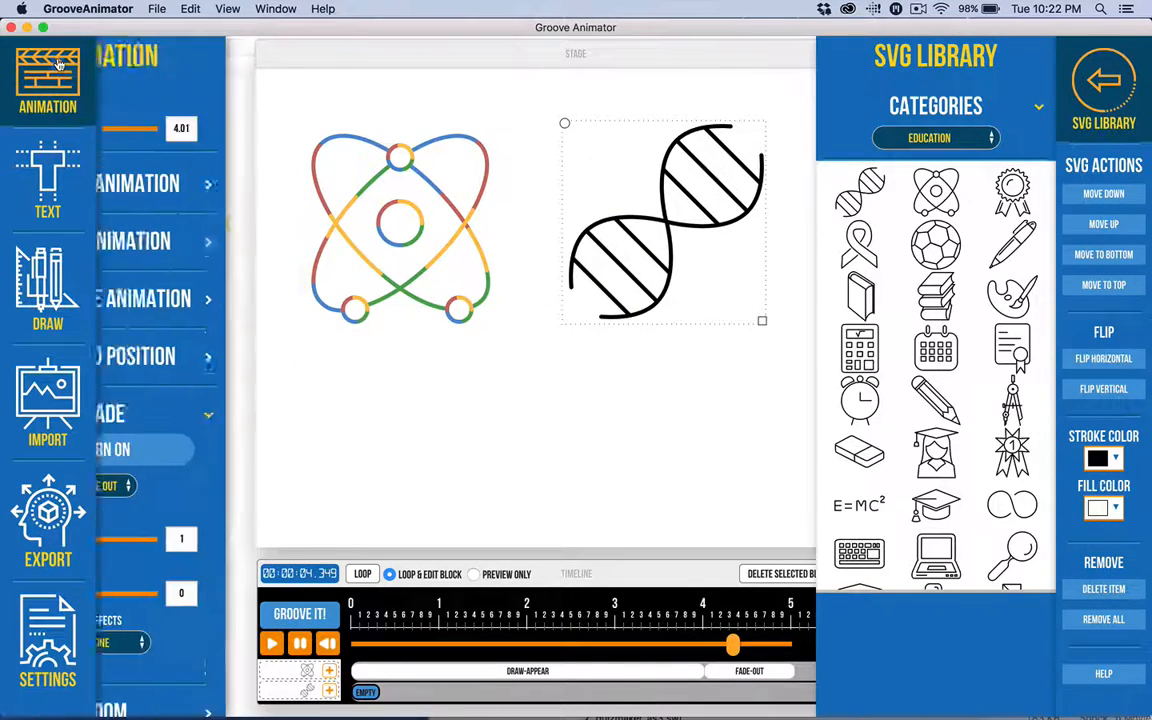
click(200, 190)
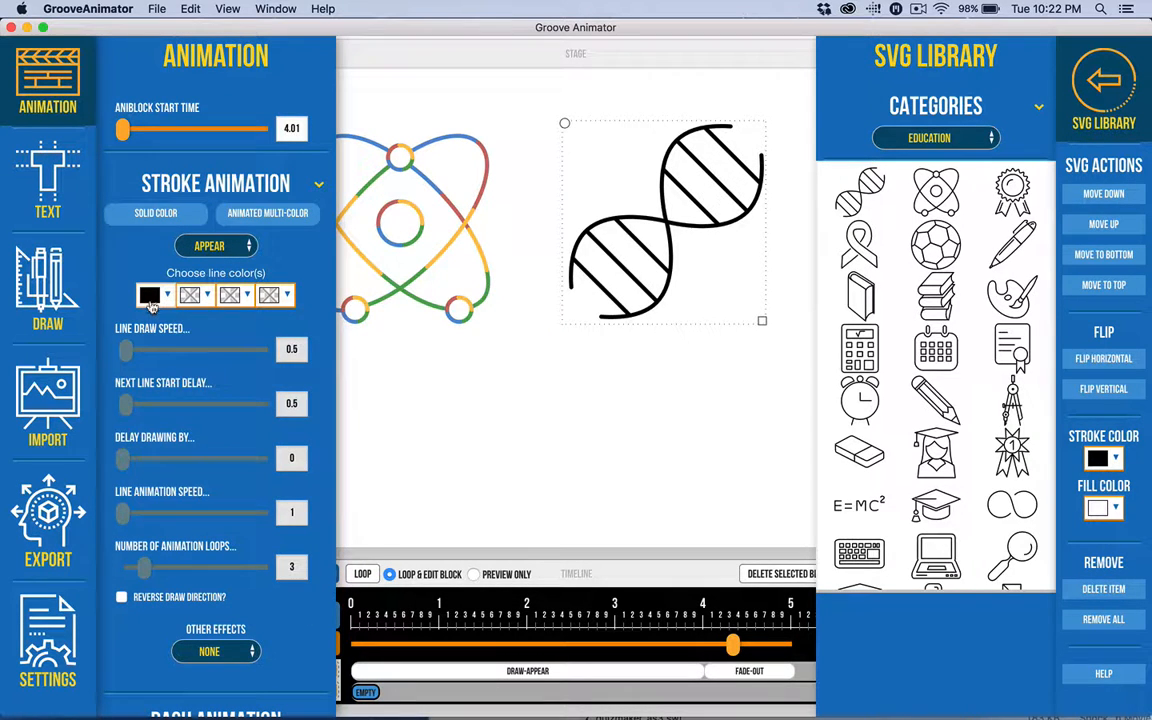
click(150, 295)
click(184, 344)
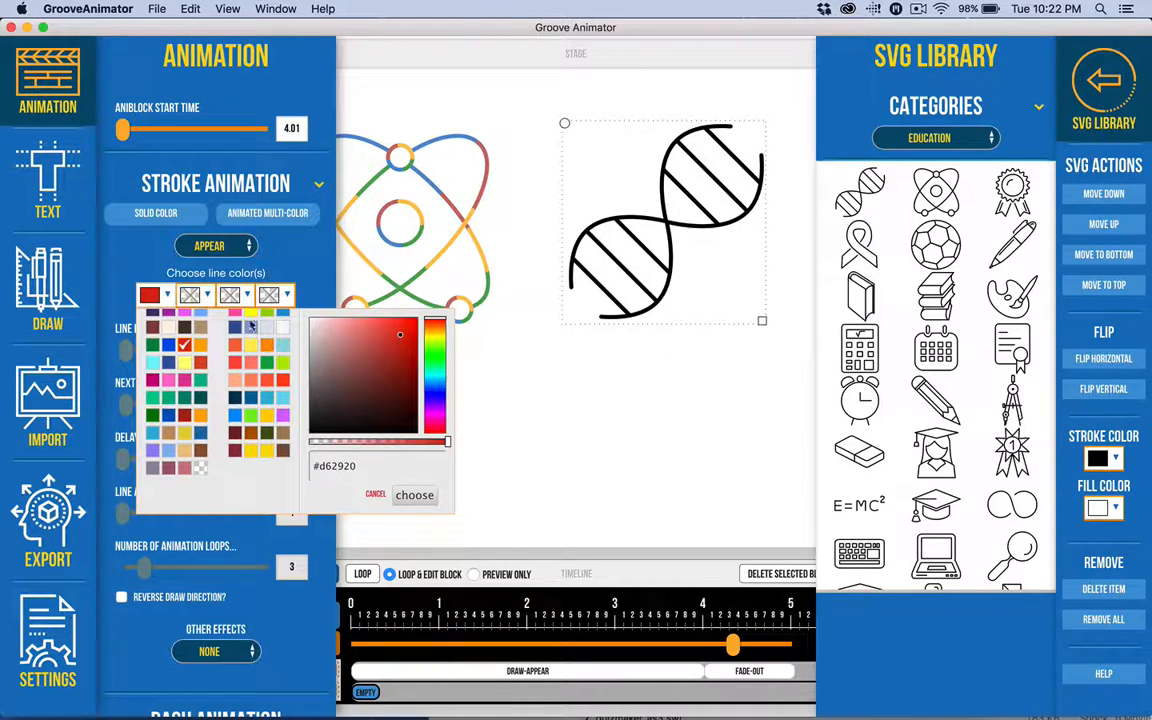
click(411, 373)
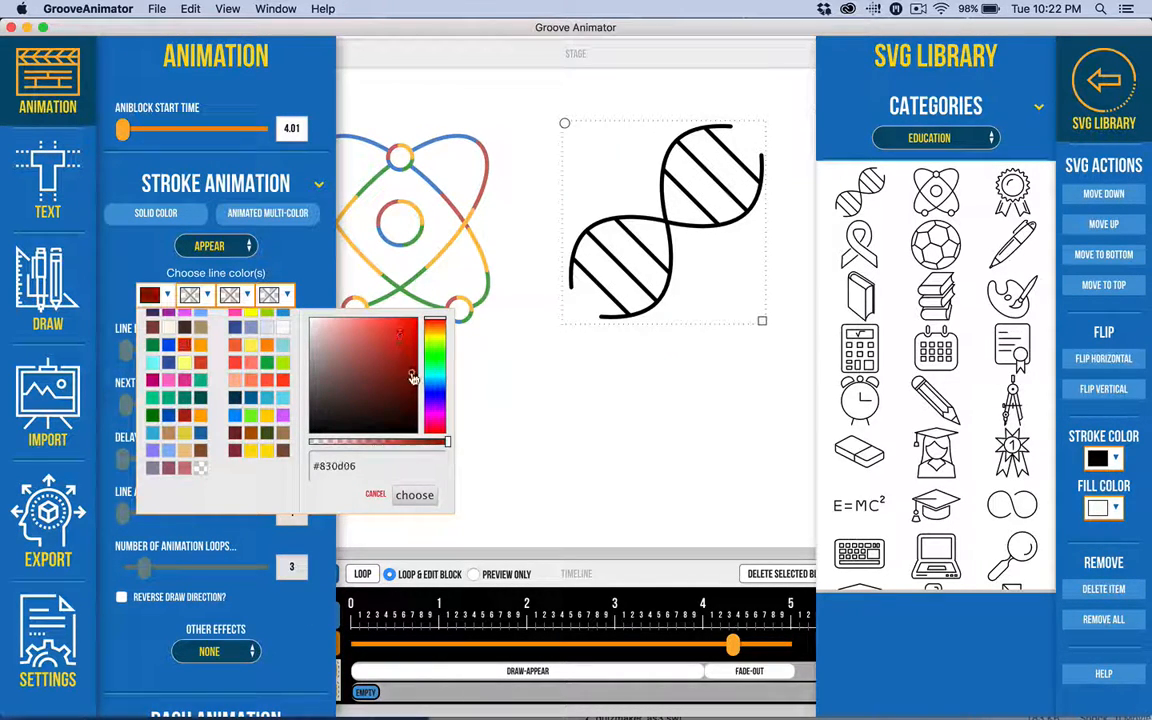
click(414, 494)
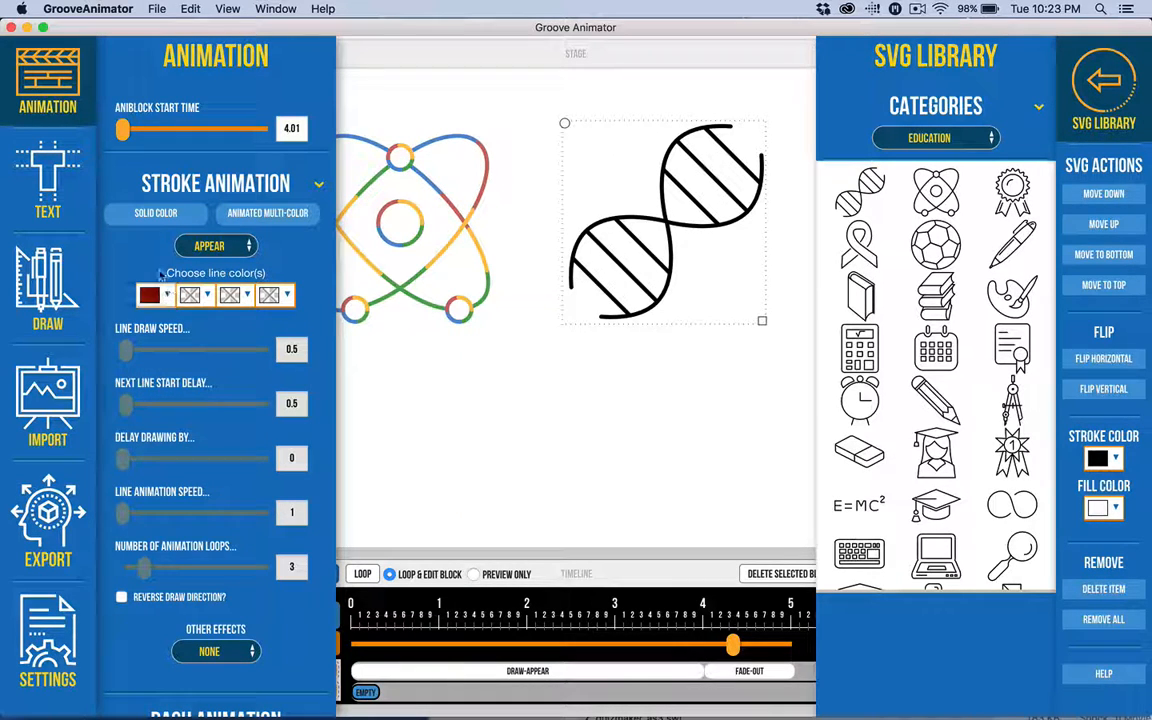
Set the DNA helix's stroke animation to Draw In and generate its animation block
click(209, 250)
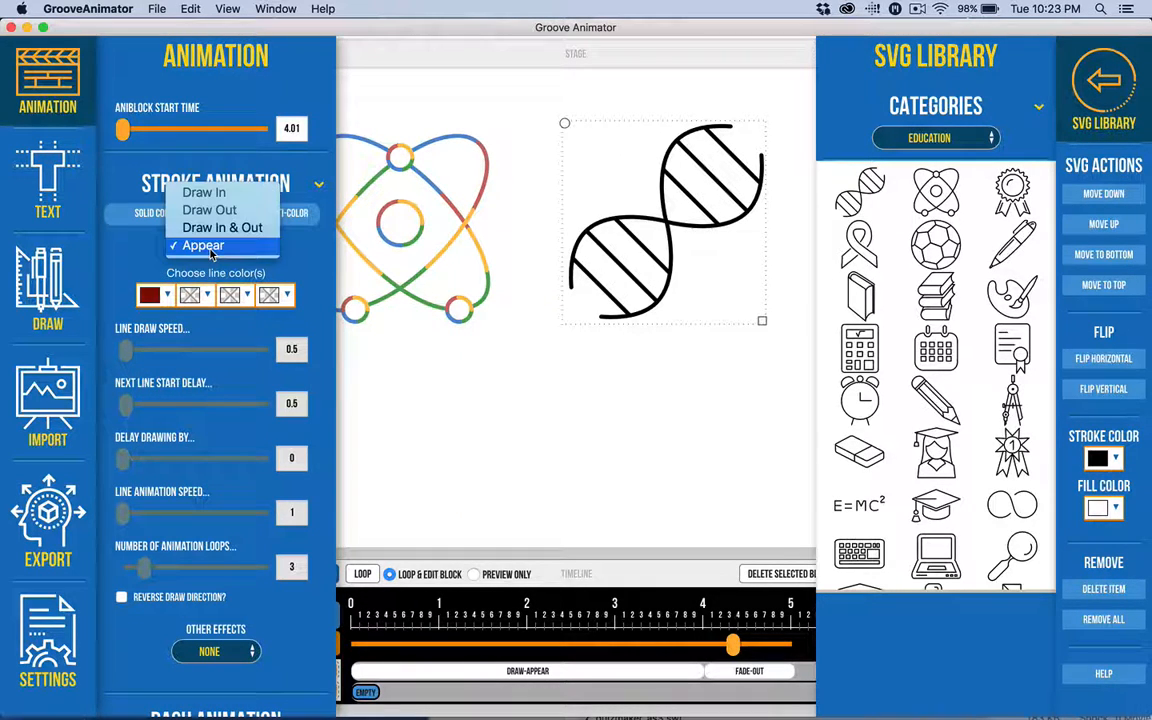
click(204, 198)
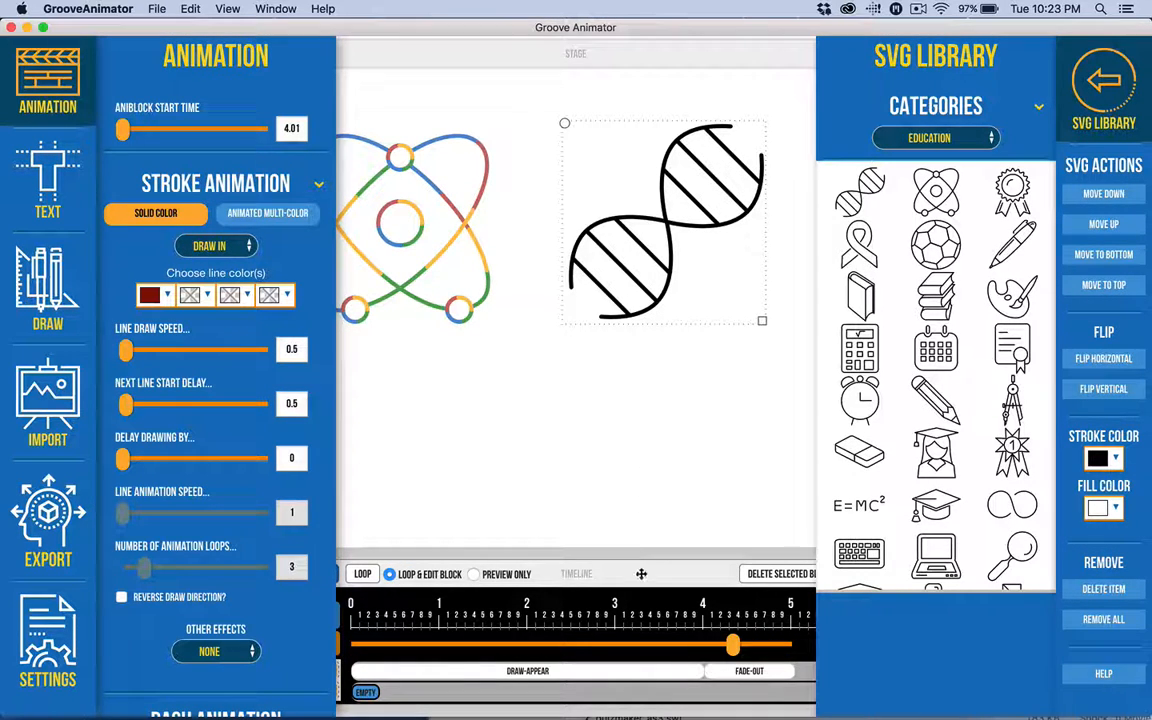
mouse_move(637, 576)
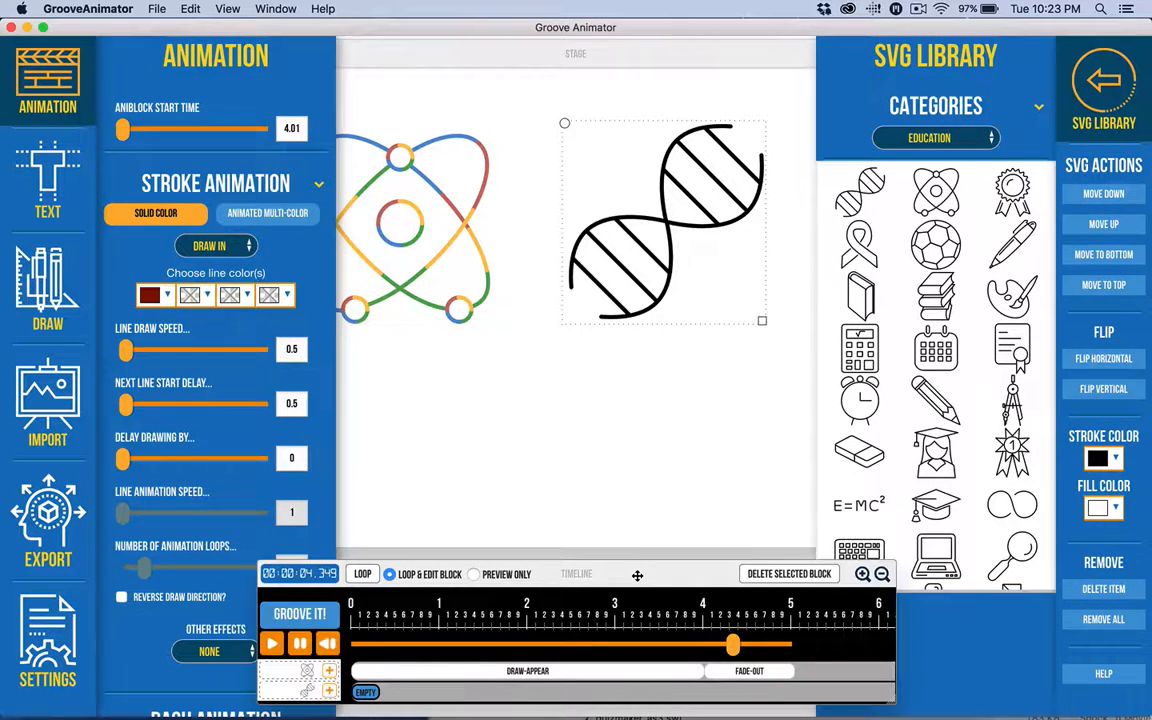
click(303, 616)
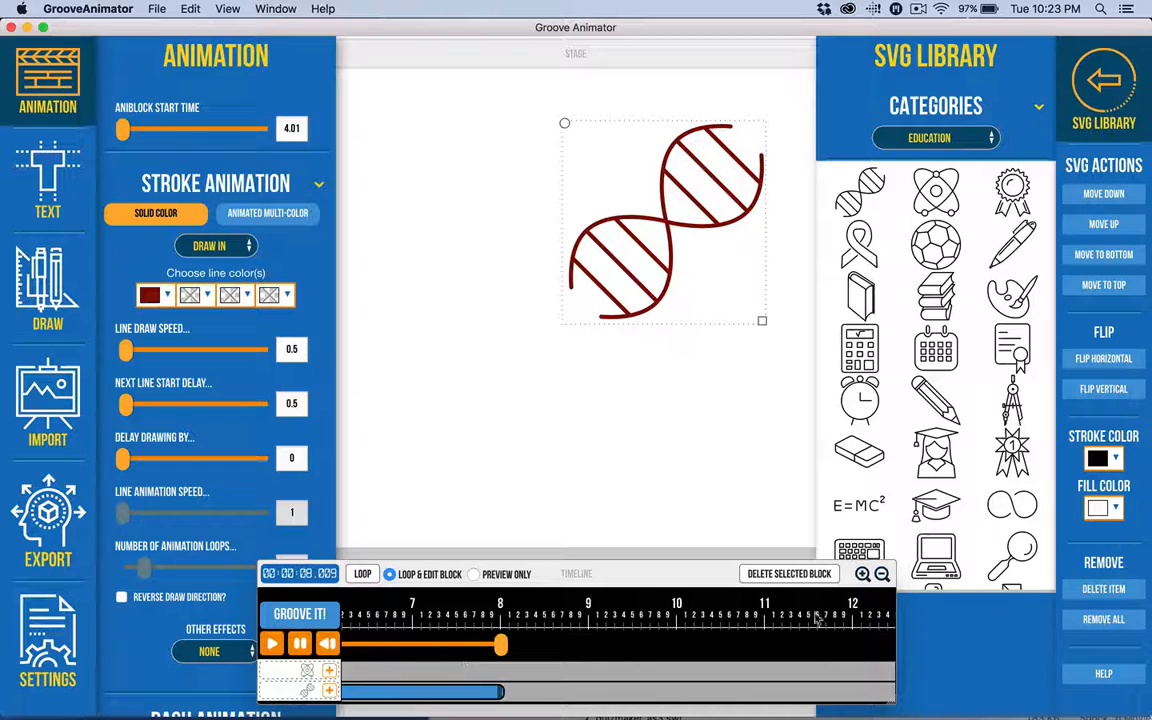
Move the DNA's draw-in block to start at 0 seconds, alongside the atom's draw-appear block
click(881, 576)
click(881, 576)
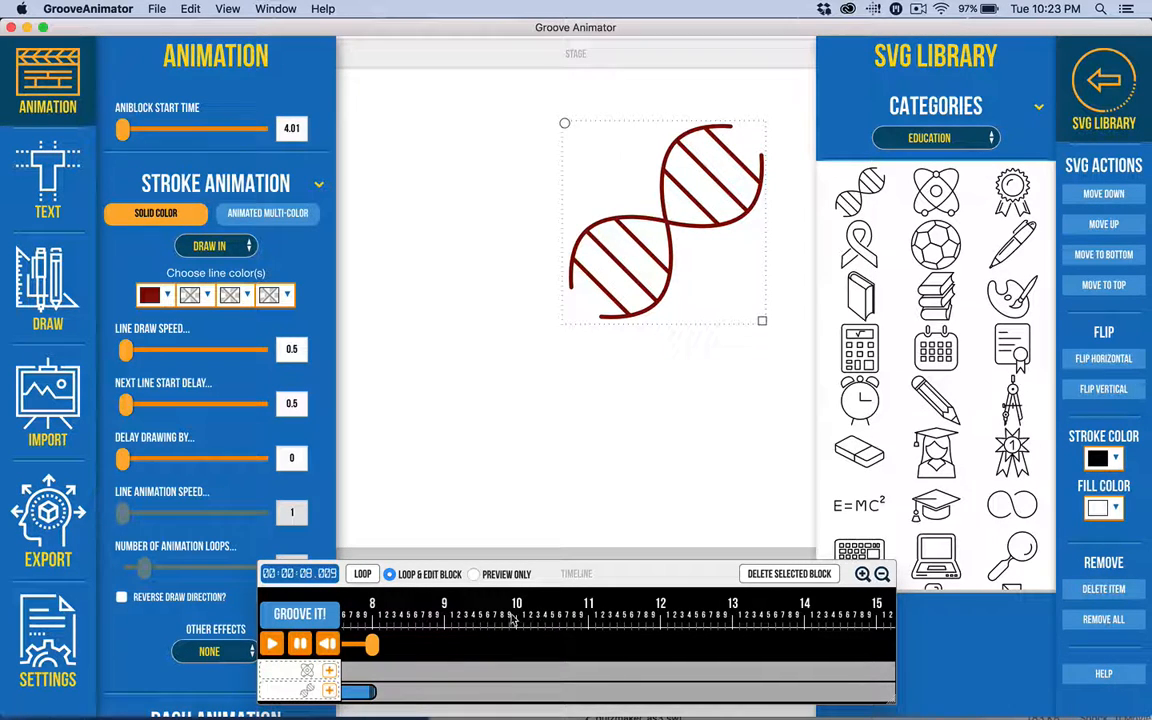
scroll(434, 661, left, 5)
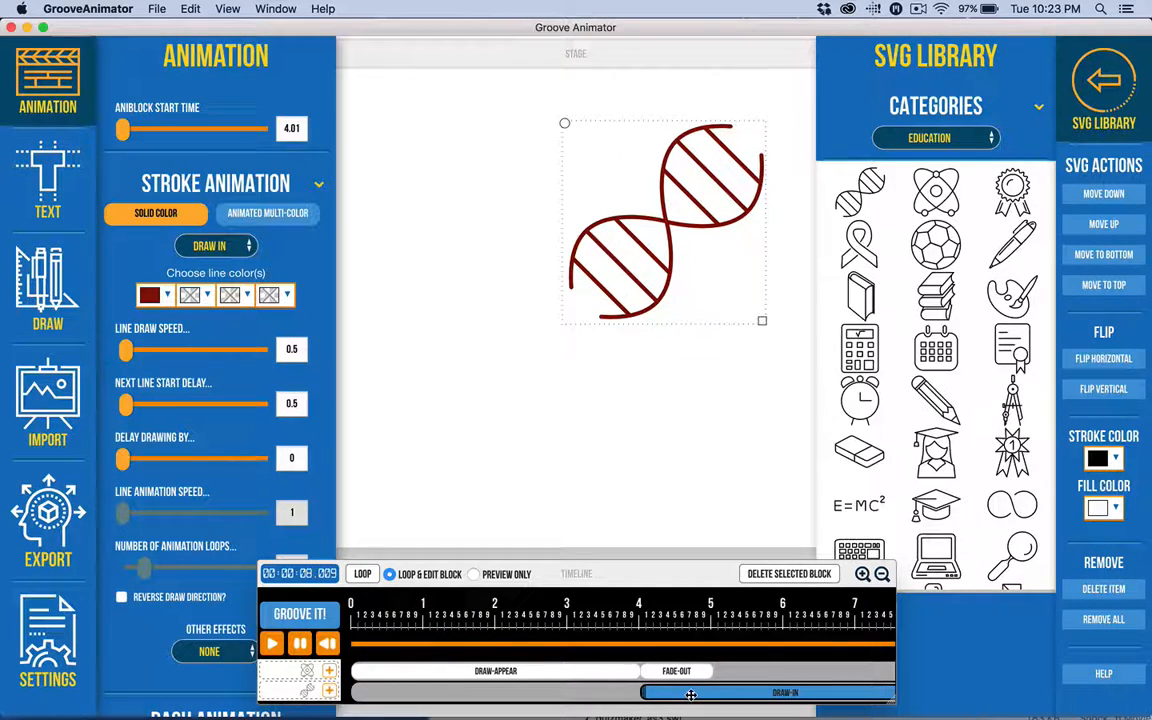
drag(690, 695, 401, 695)
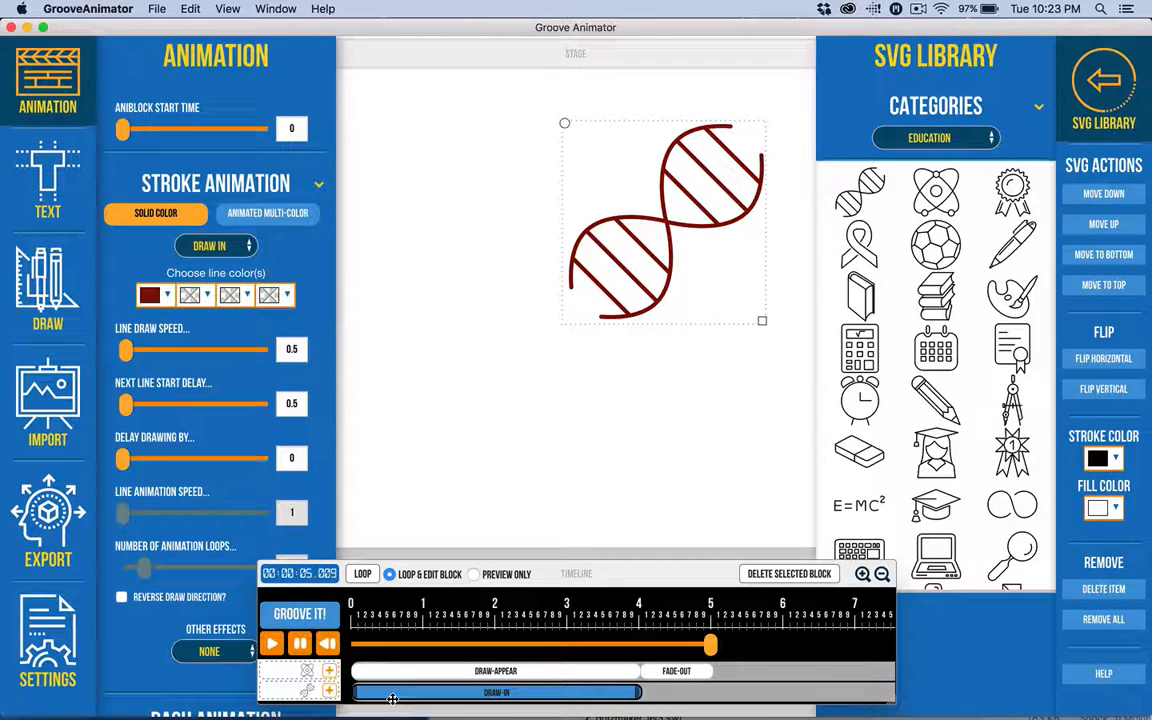
Add a second block to the DNA helix with an off-stage Move Out animation heading straight up, and generate it
click(329, 691)
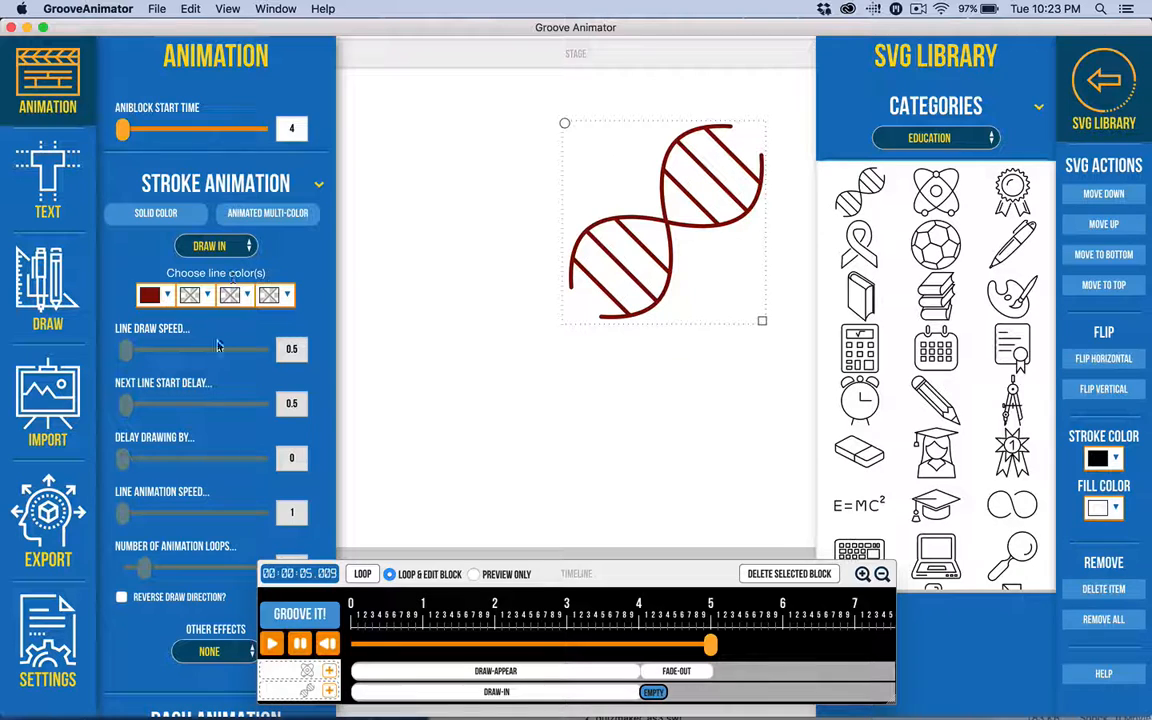
scroll(232, 298, down, 5)
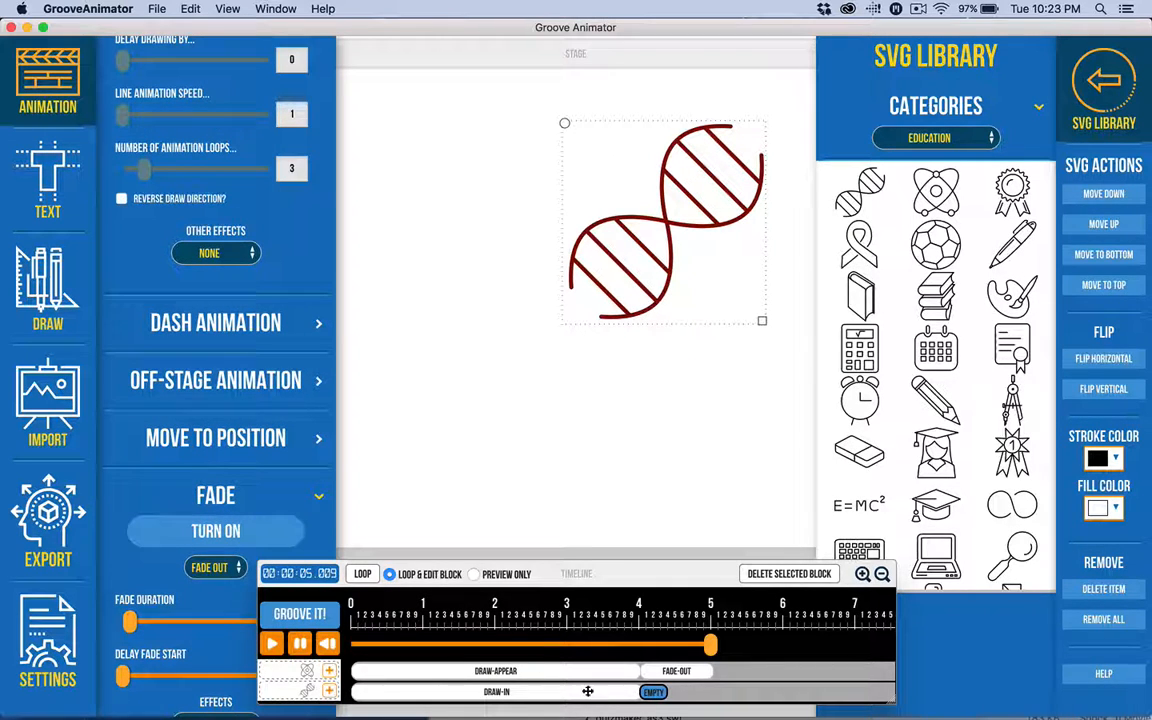
click(220, 381)
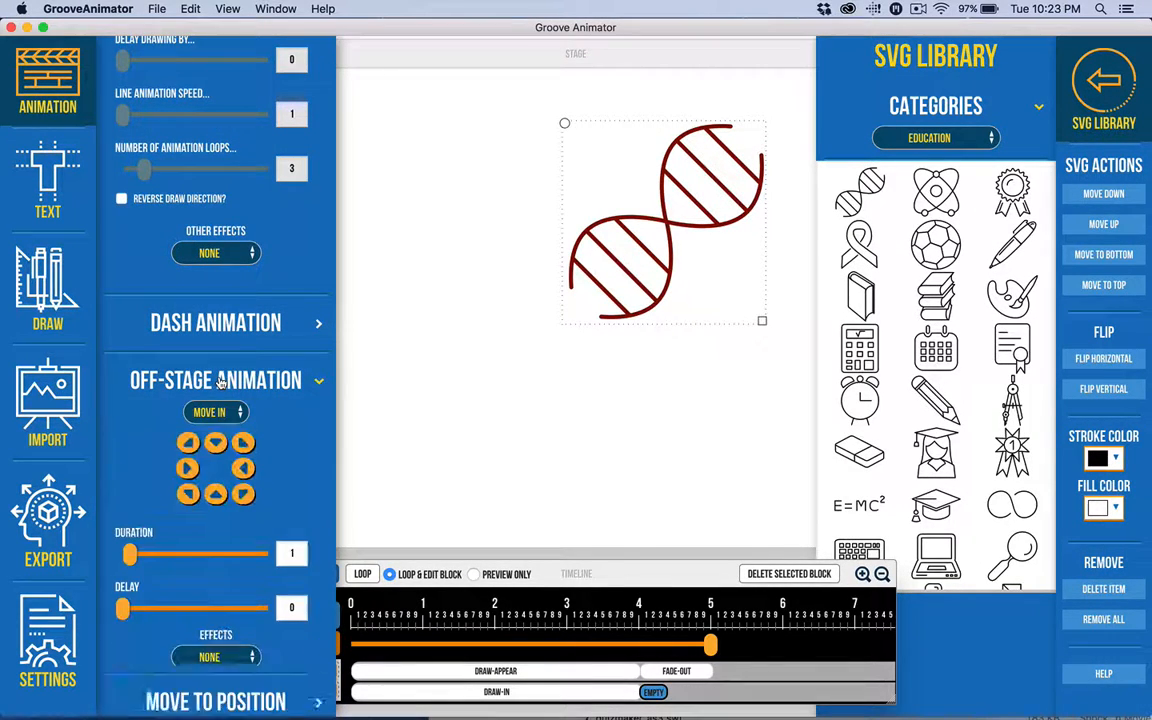
click(209, 412)
click(218, 429)
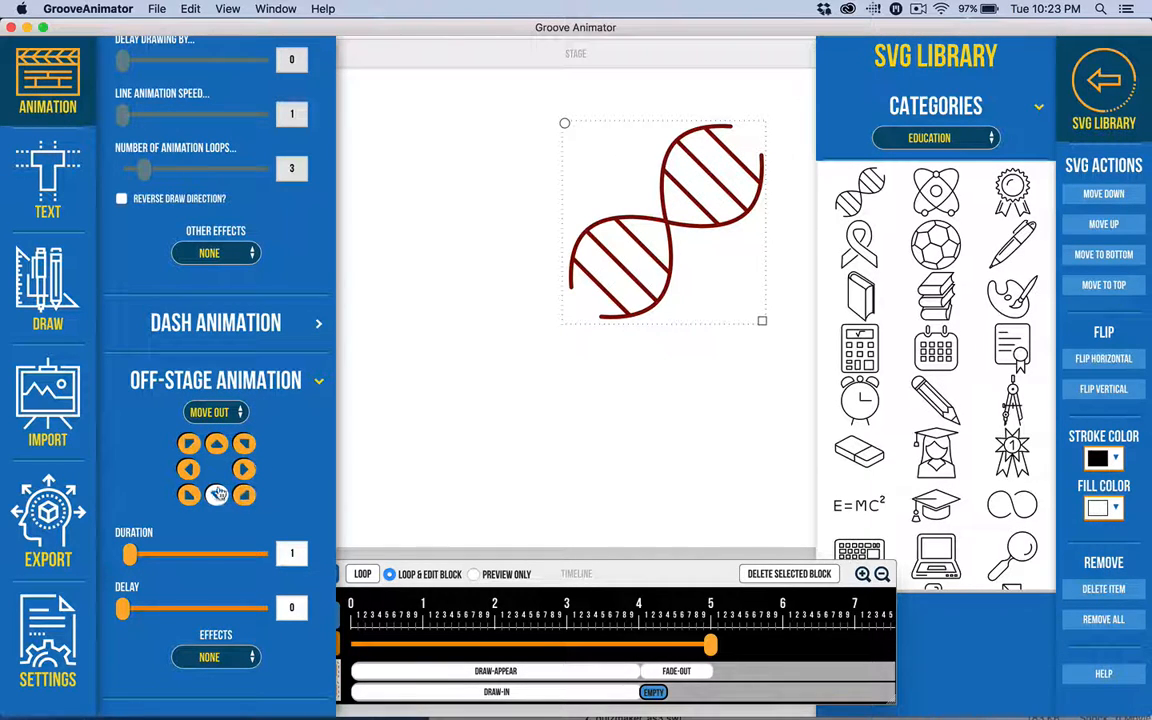
click(217, 444)
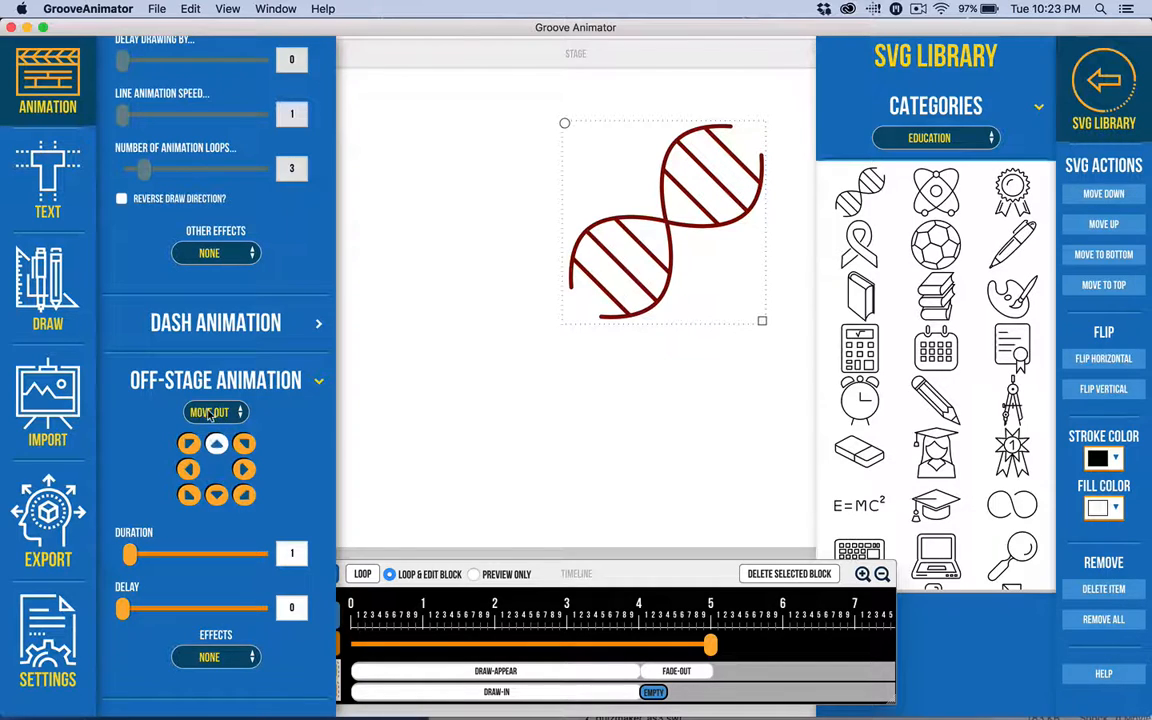
scroll(278, 419, up, 5)
scroll(278, 419, down, 6)
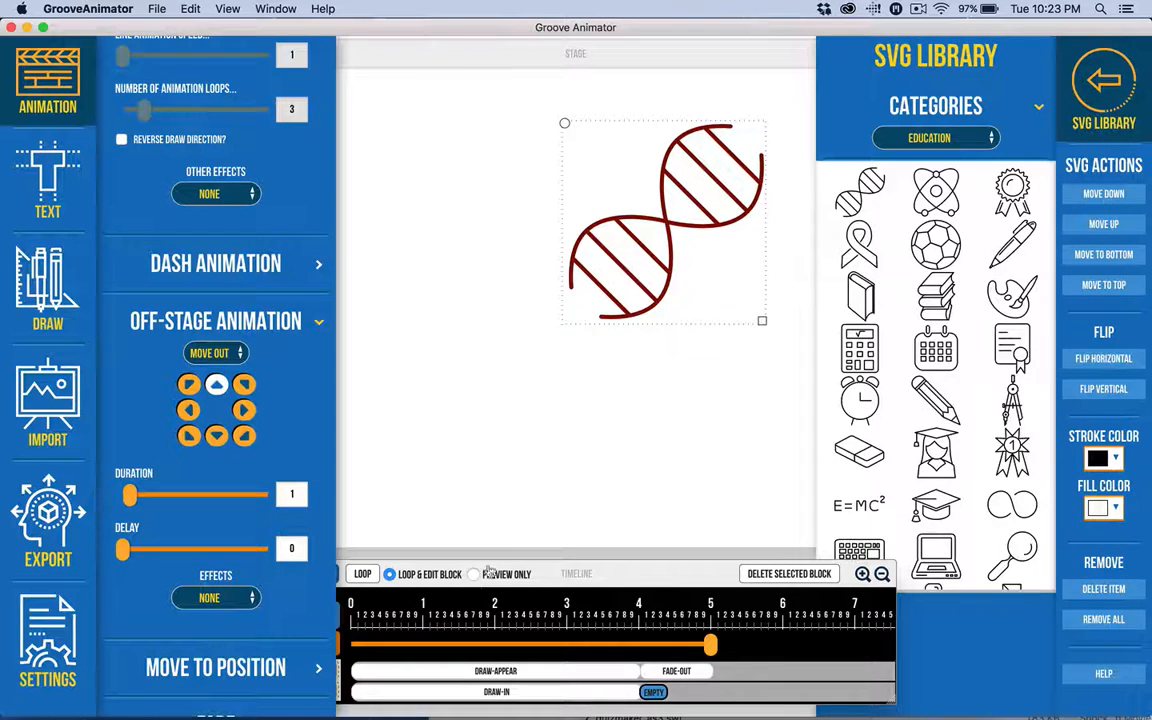
click(622, 566)
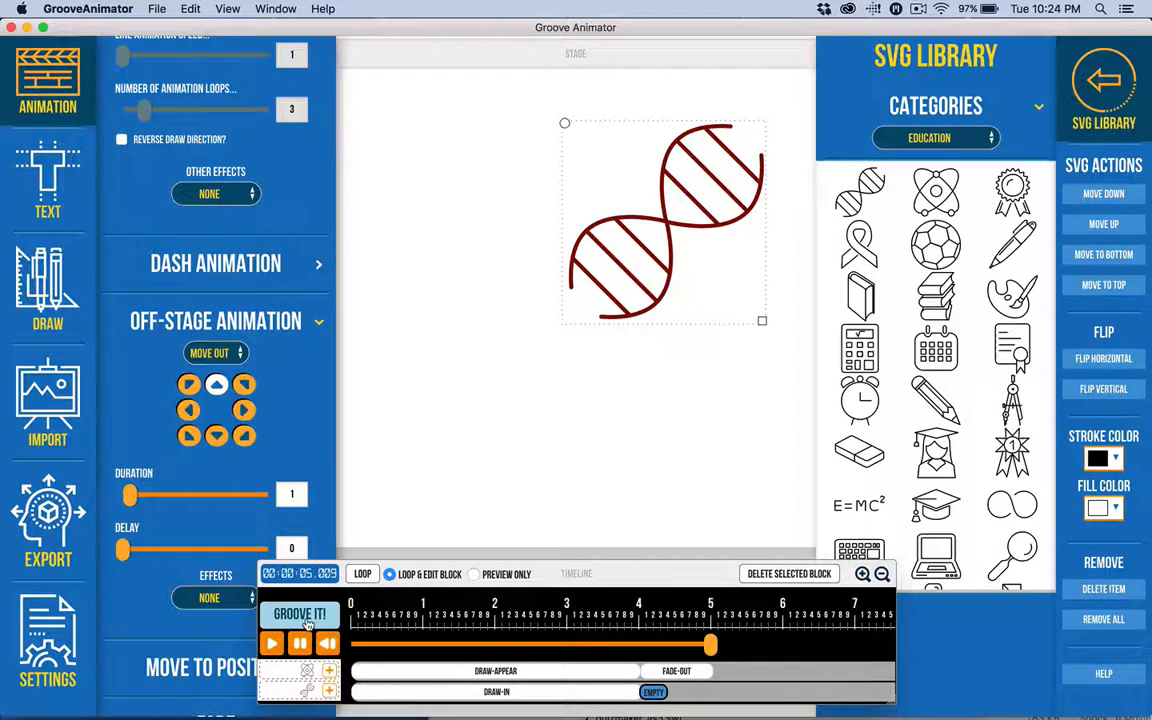
click(300, 614)
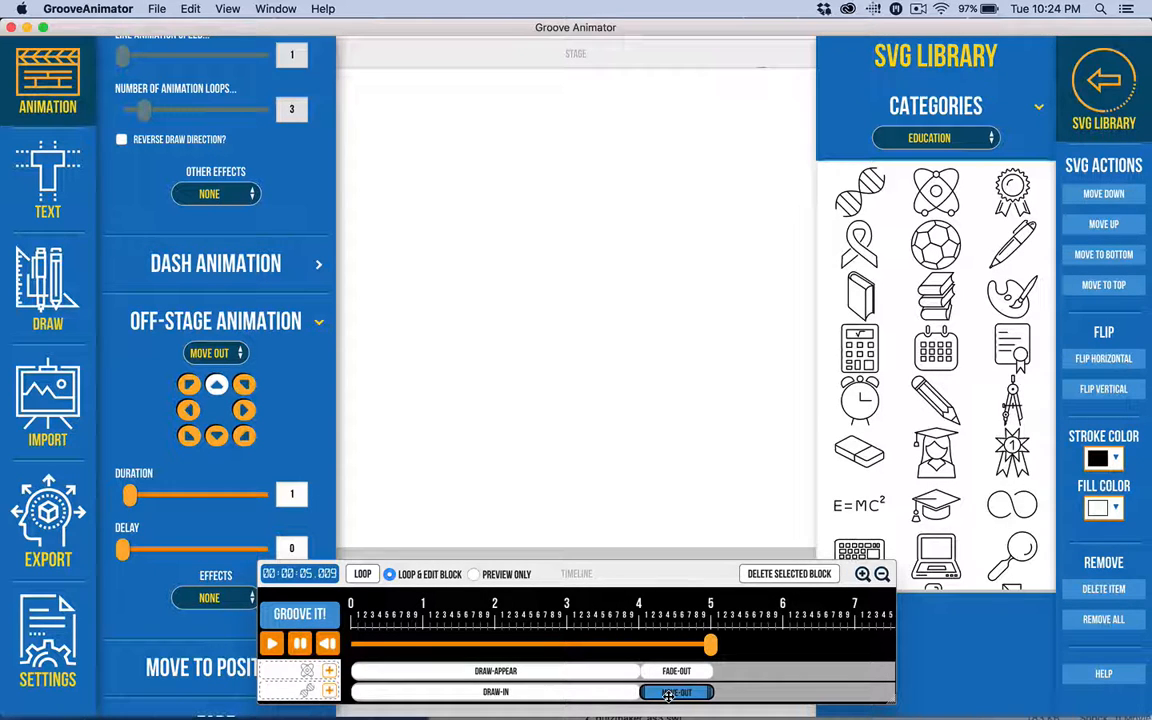
Shift the DNA's move-out block earlier to overlap the draw-in block, preview the overlap, and shift it to about 3 seconds
drag(676, 692, 558, 692)
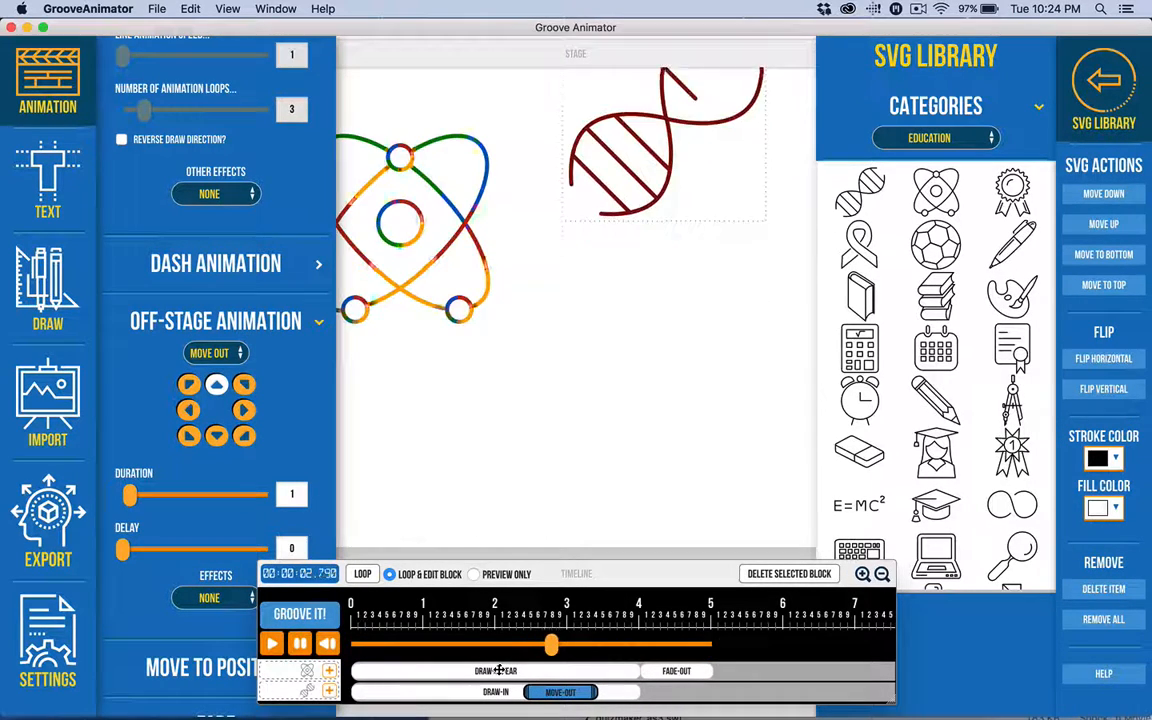
drag(662, 646, 477, 666)
drag(555, 692, 595, 693)
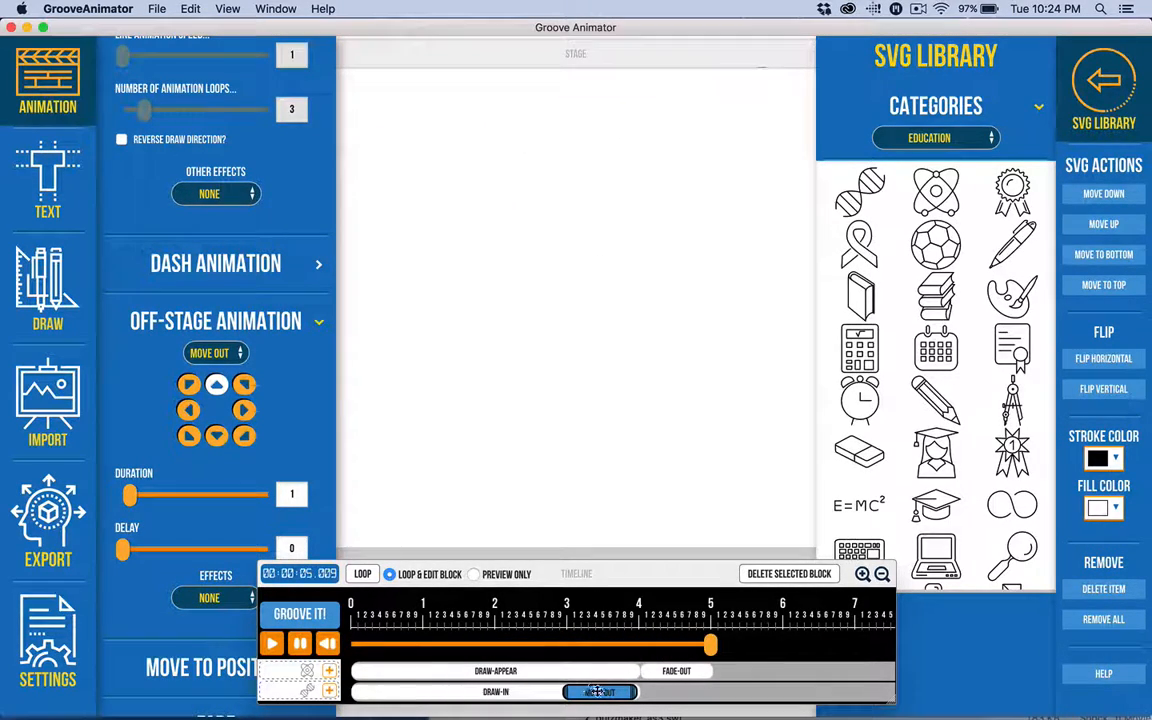
Try the move-out block at about 4.9 seconds with a gap, preview it, and set its start to 4.02 seconds
drag(597, 692, 733, 693)
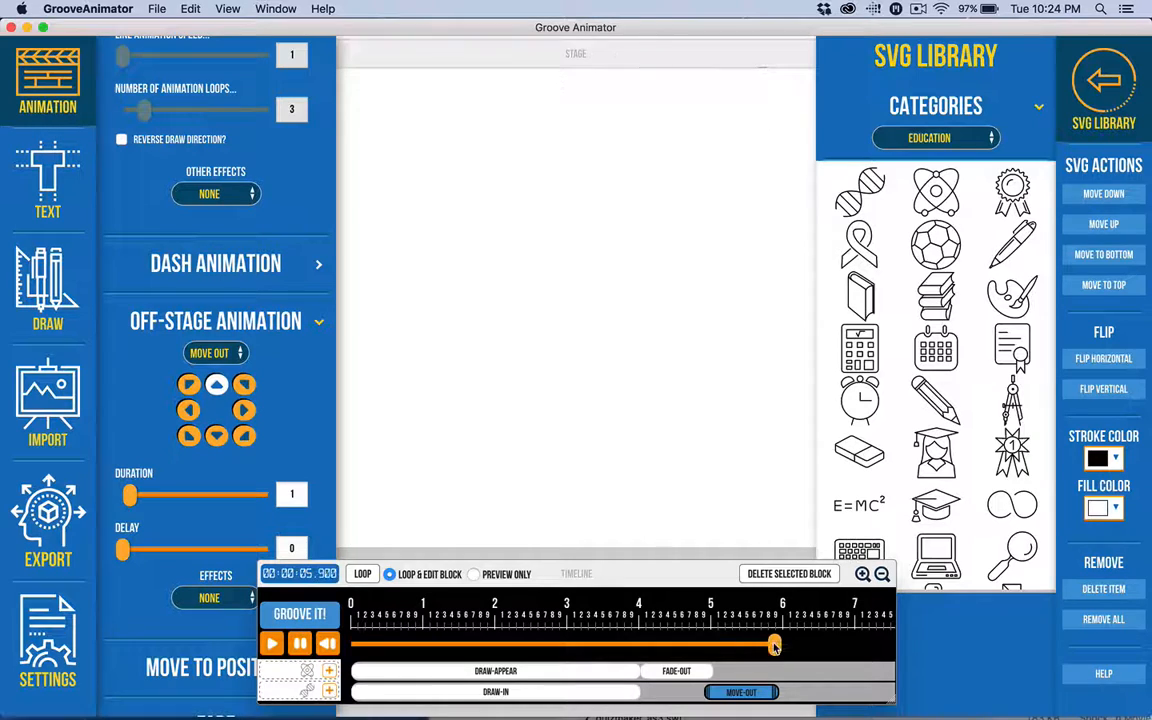
drag(775, 648, 548, 665)
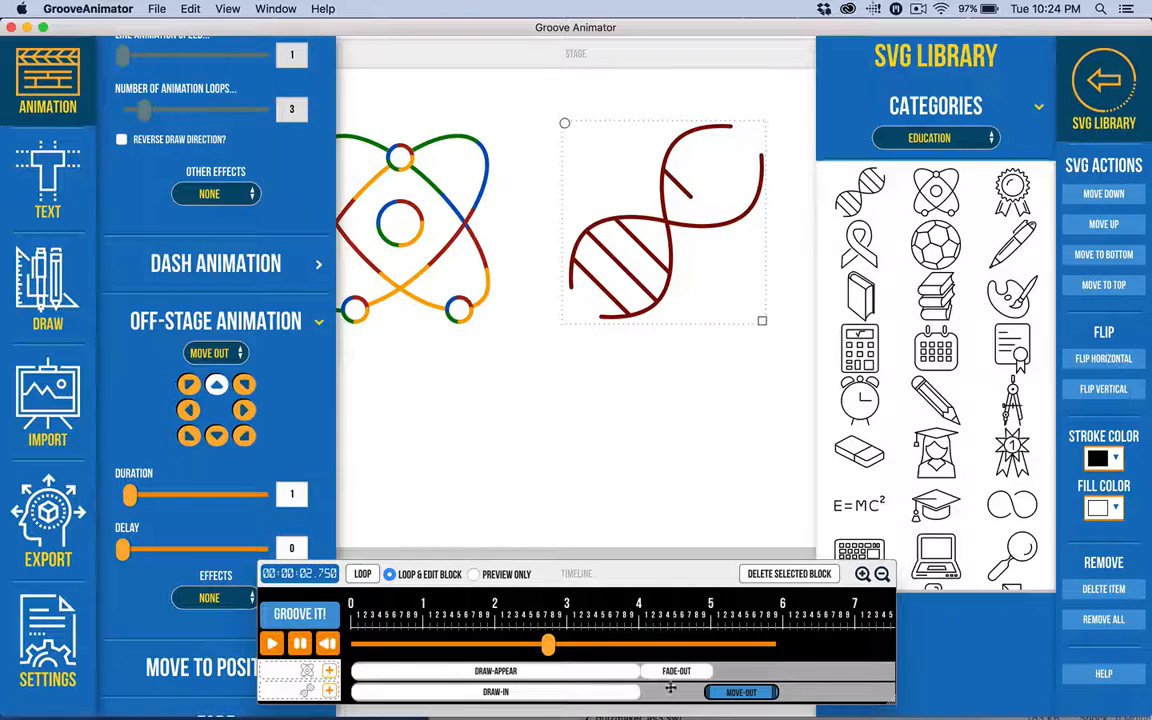
drag(730, 692, 668, 698)
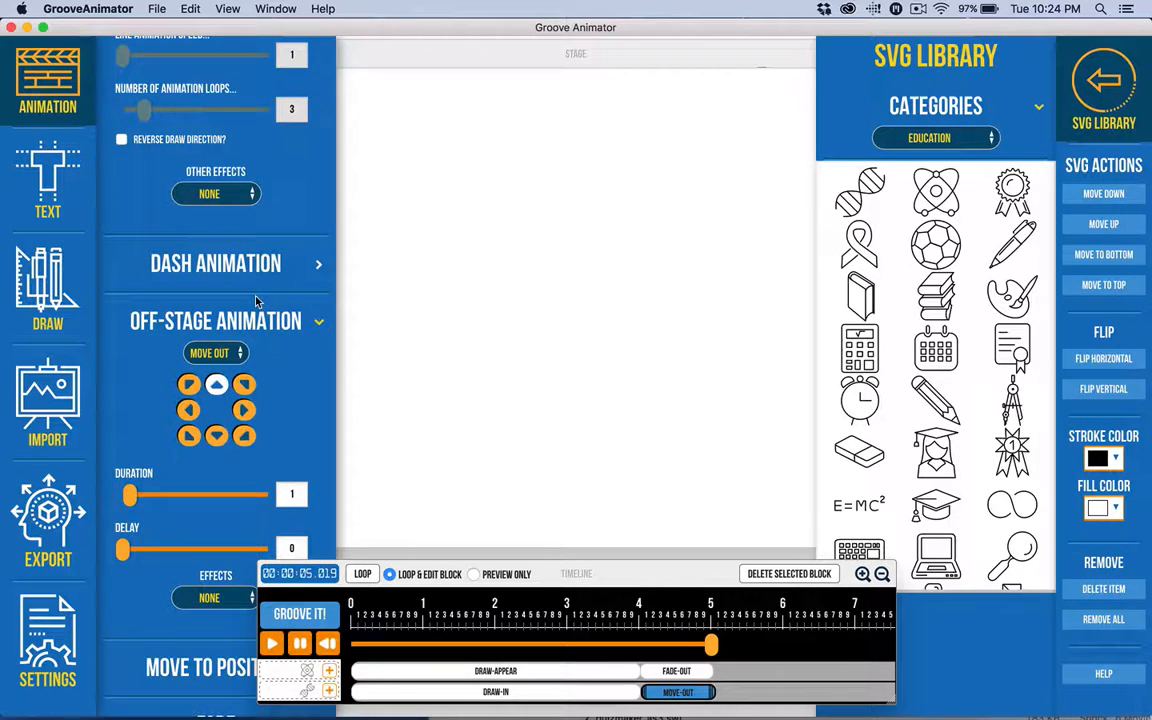
Collapse the stroke animation settings and look through the other animation types available for the move-out block
scroll(250, 290, up, 10)
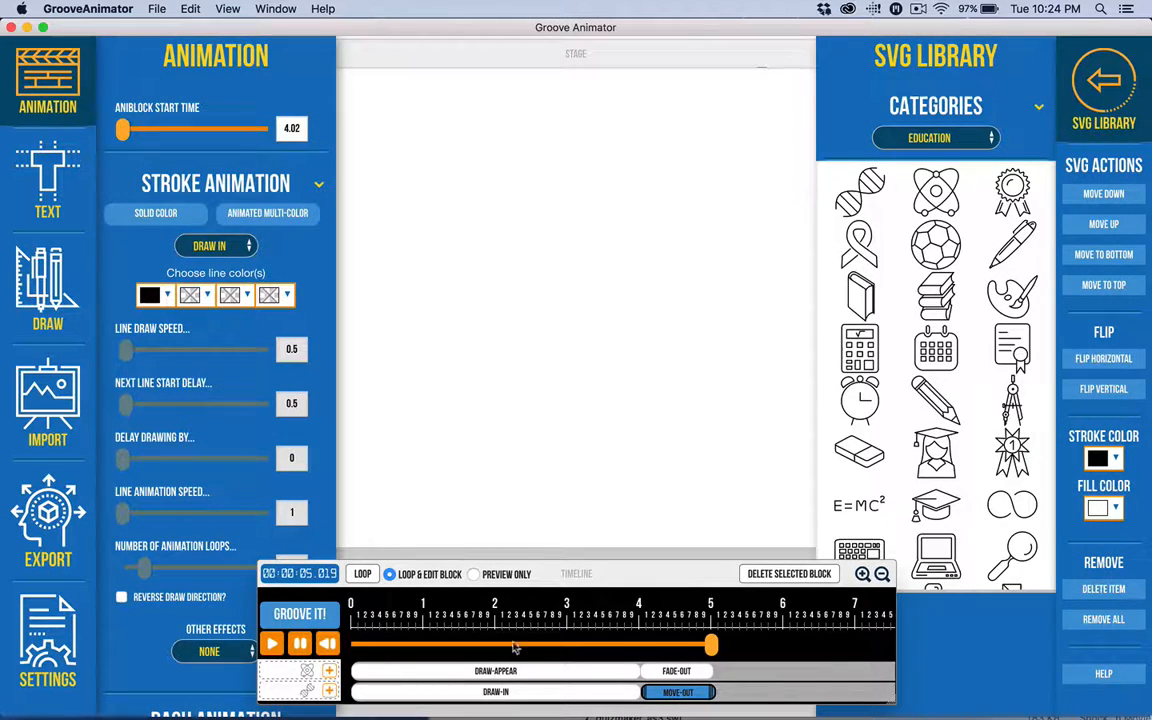
click(156, 216)
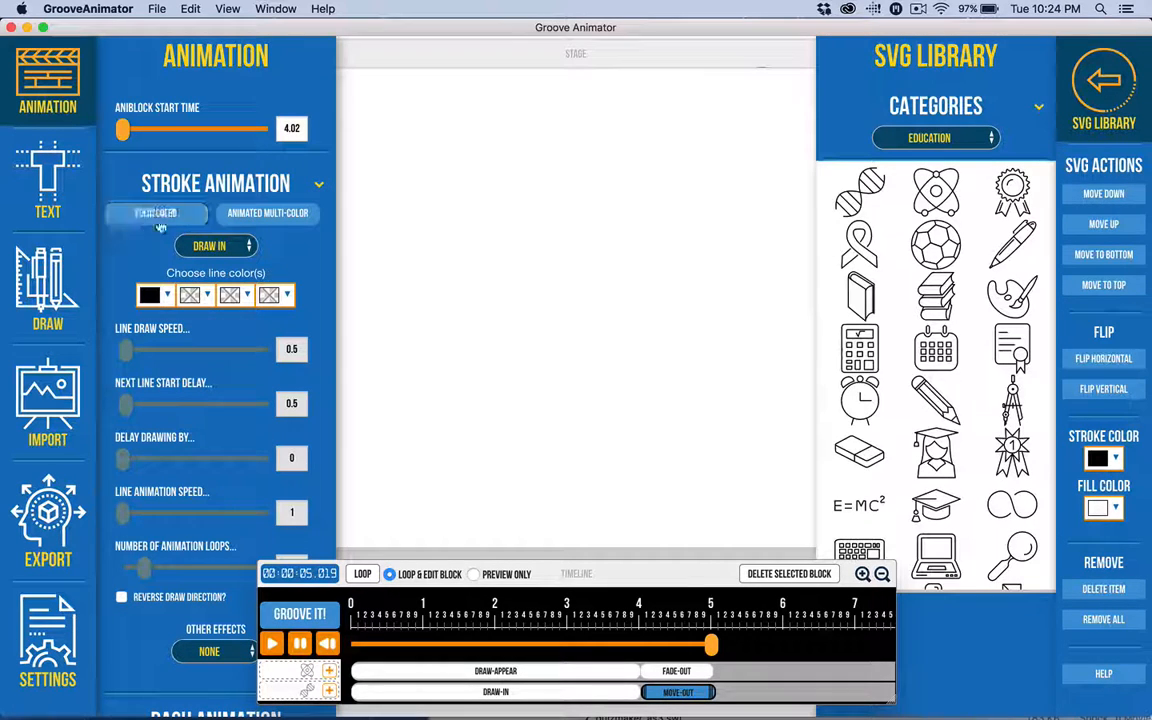
scroll(175, 180, down, 1)
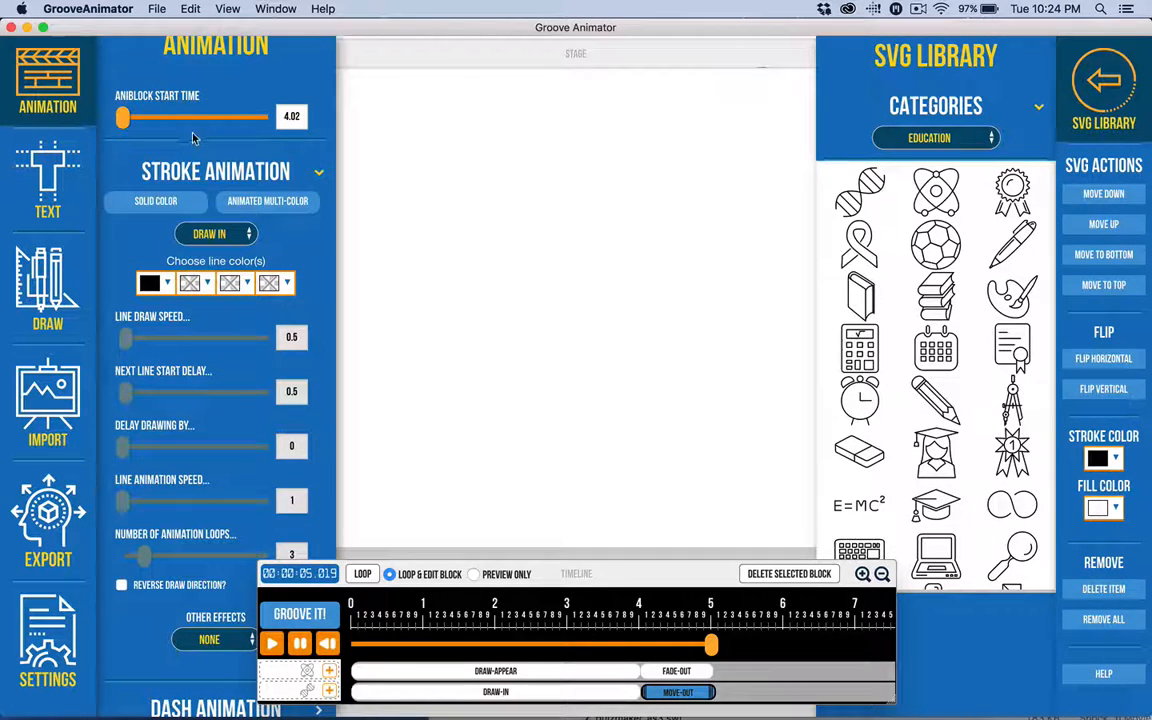
click(296, 180)
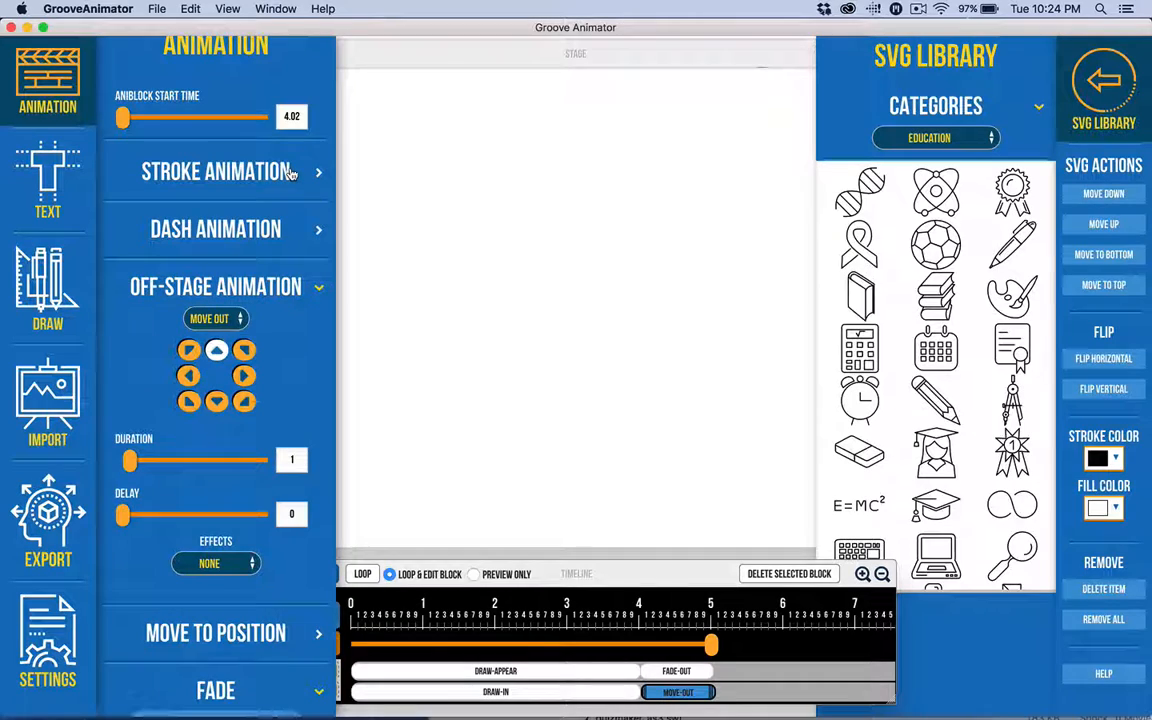
click(289, 174)
click(289, 174)
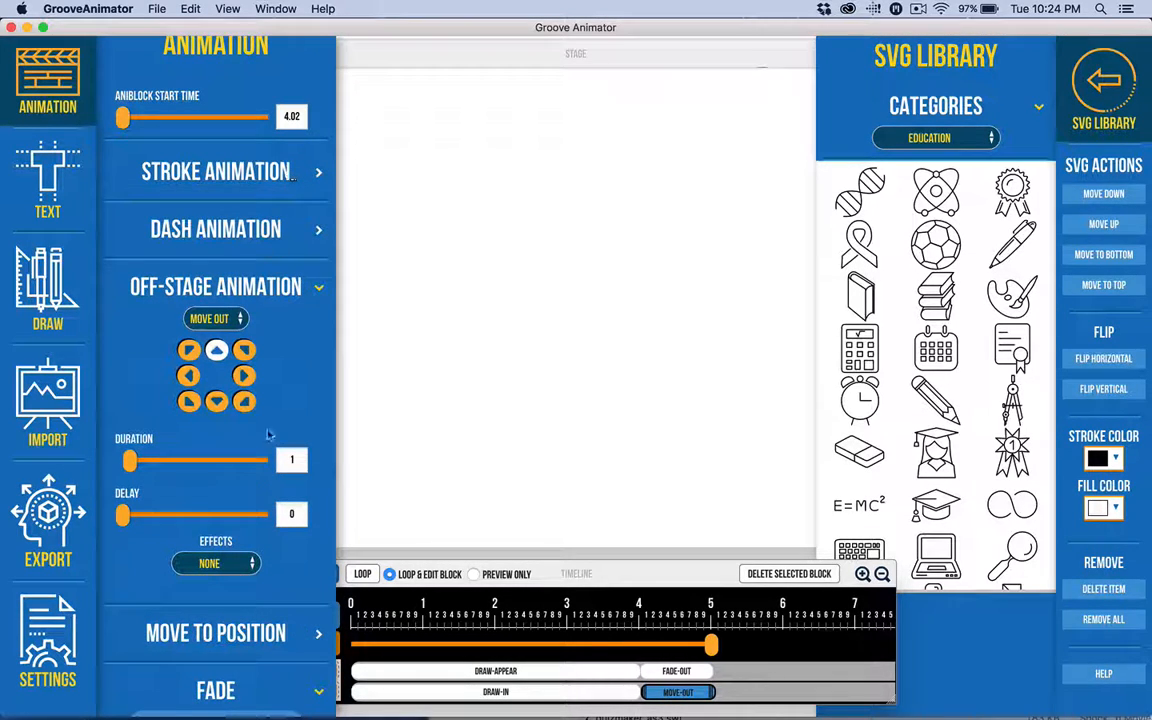
scroll(203, 323, down, 5)
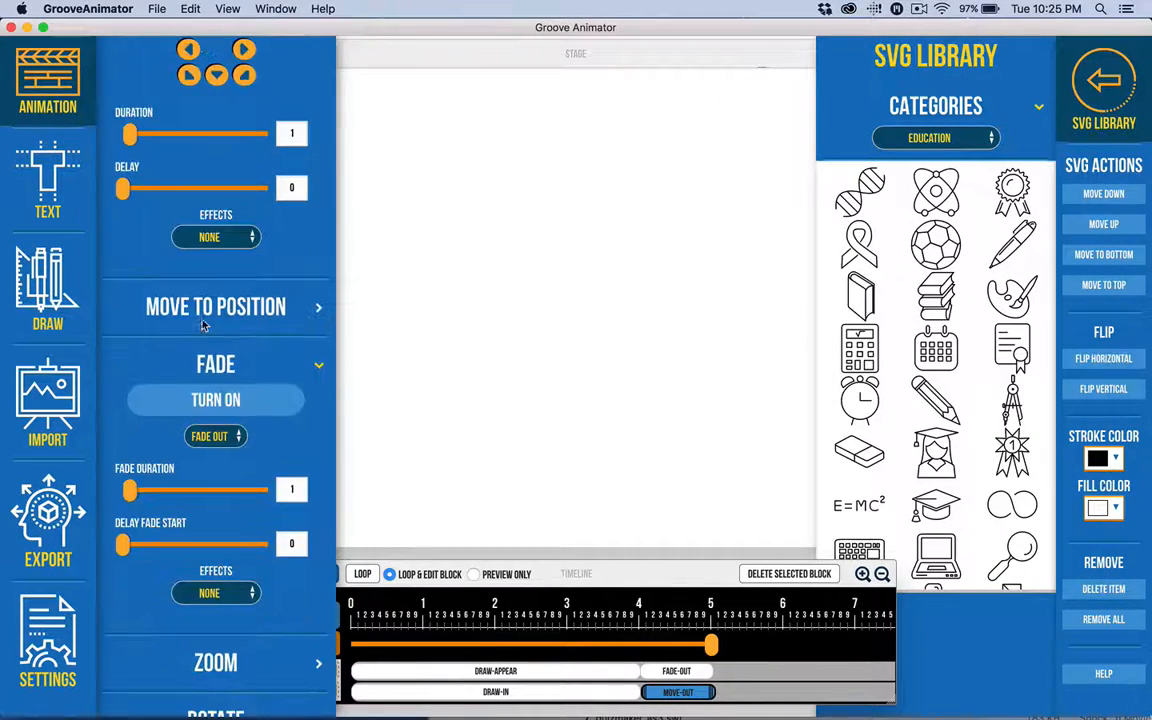
scroll(266, 260, up, 5)
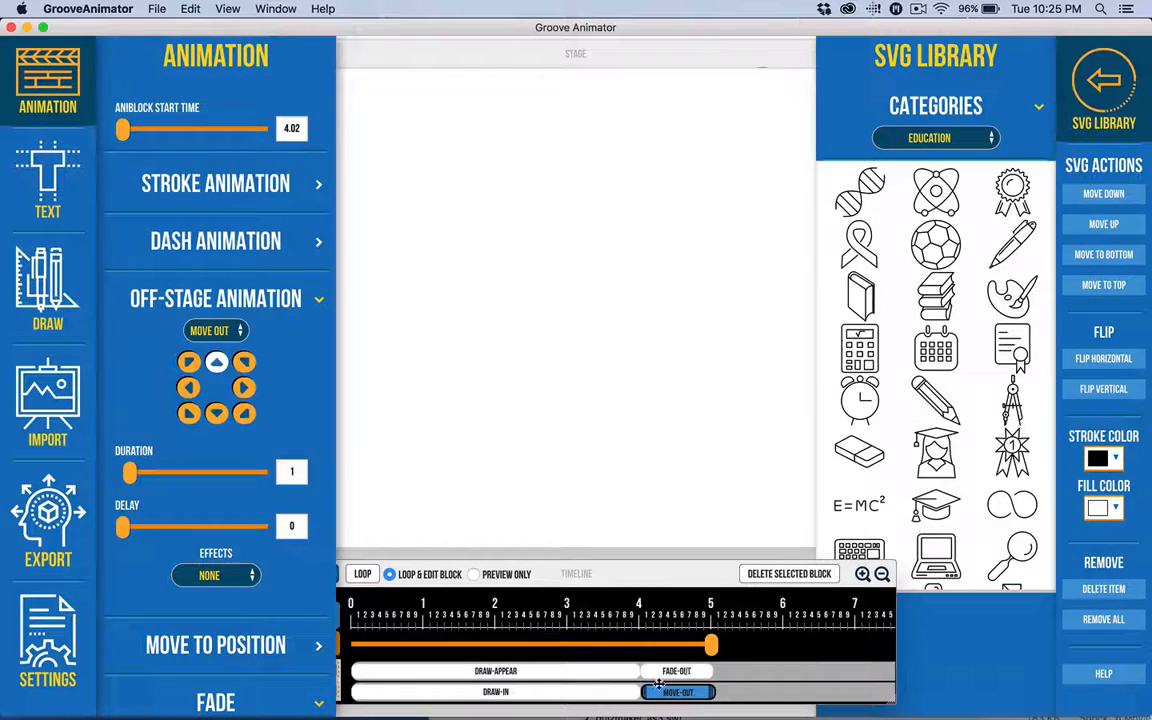
Shift the atom's fade-out block earlier to start at 2.09 seconds, overlapping the draw-appear block
mouse_move(692, 673)
mouse_down()
mouse_move(528, 679)
mouse_move(713, 665)
mouse_move(679, 668)
mouse_up()
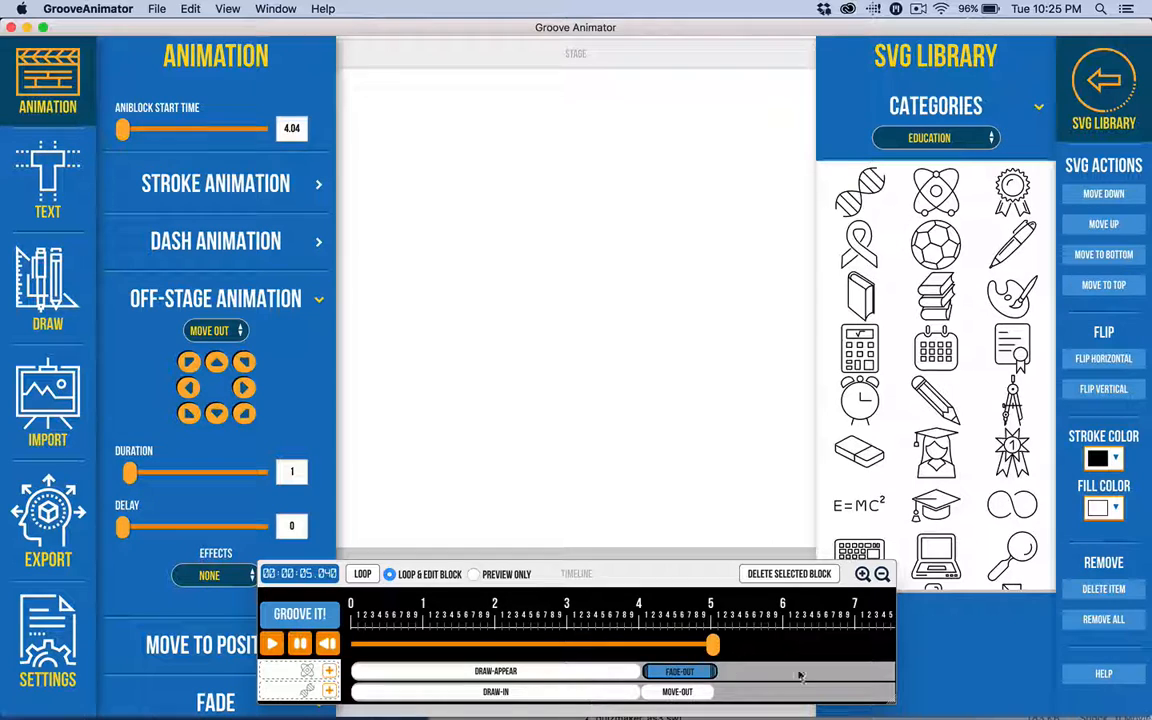
drag(659, 671, 547, 676)
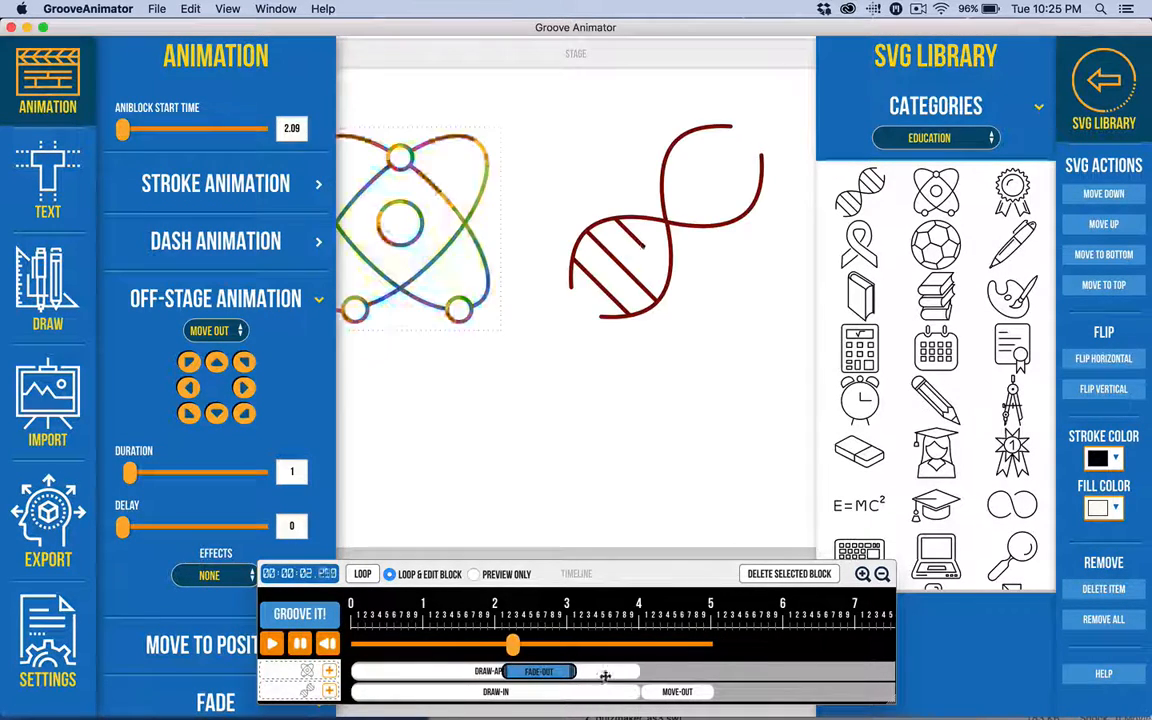
Start the DNA's move-out block at 4.03 seconds and the atom's fade-out block at about 4.02 seconds
mouse_move(663, 692)
mouse_down()
mouse_move(560, 697)
mouse_move(664, 698)
mouse_up()
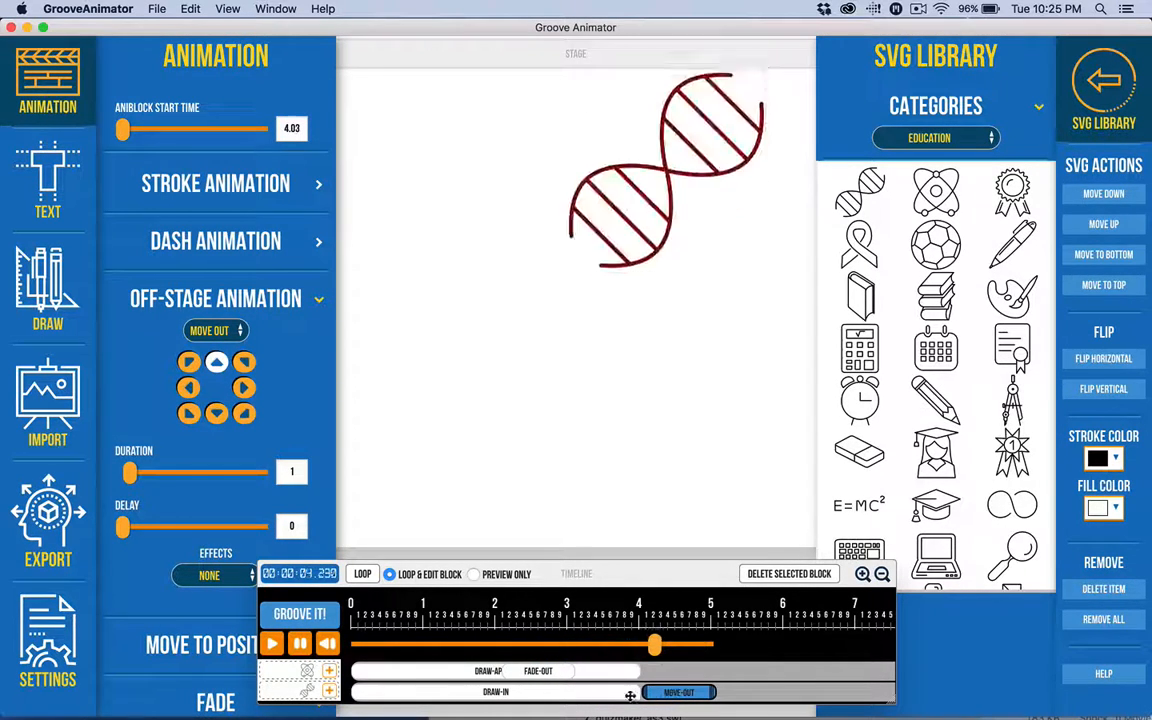
drag(539, 671, 678, 672)
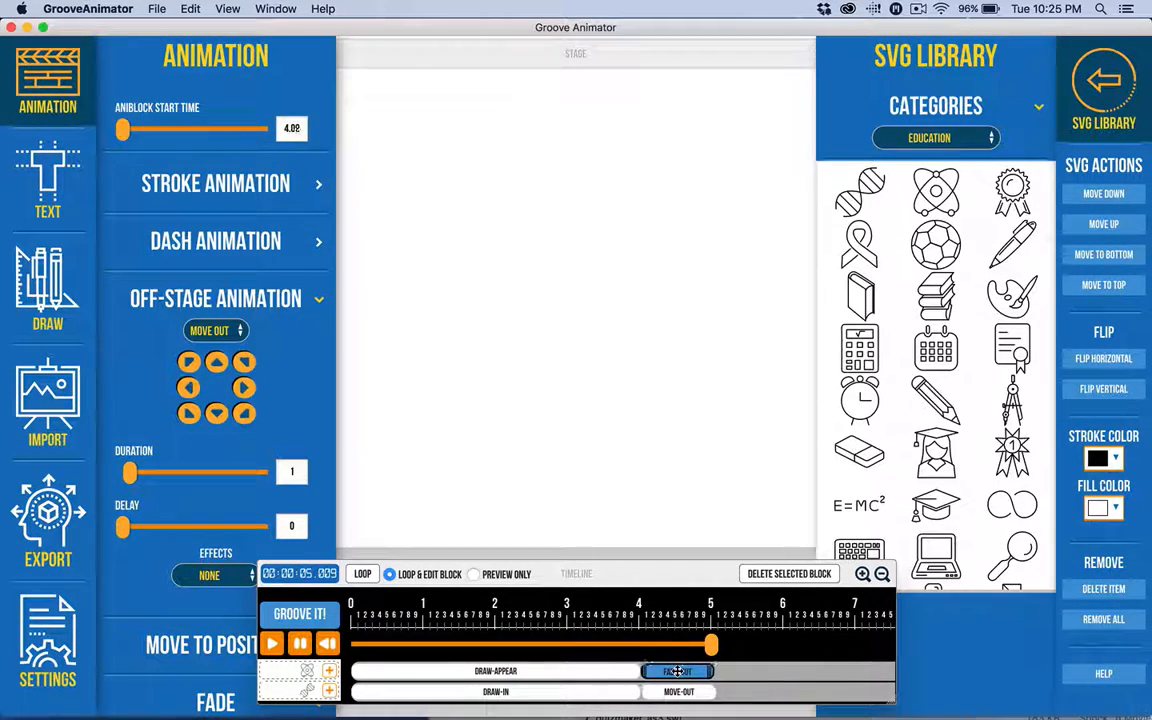